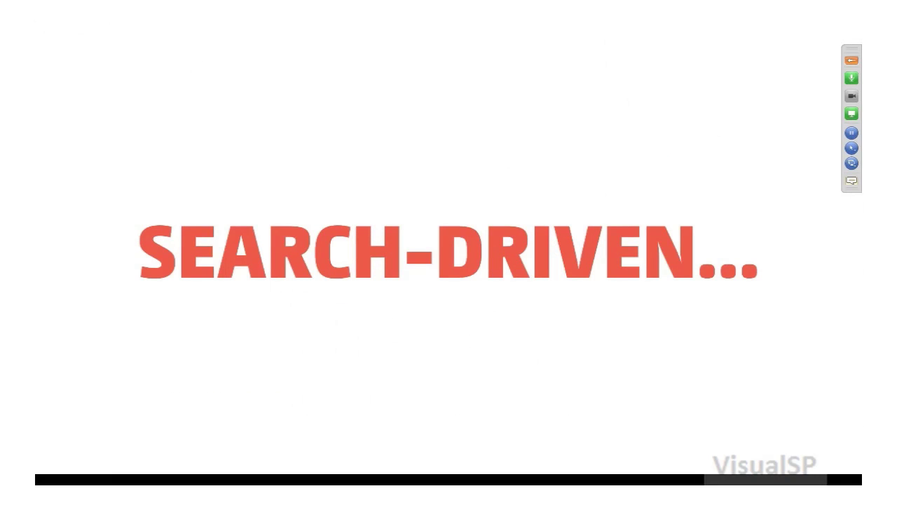
# - Exit the slideshow and switch to the Safari browser window showing SharePoint
pyautogui.press('Escape')
pyautogui.moveTo(285, 468)
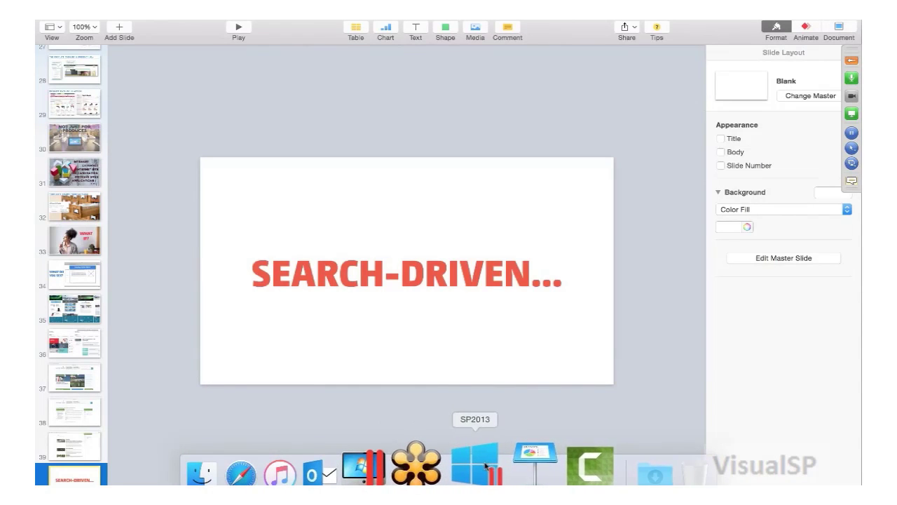
pyautogui.click(241, 471)
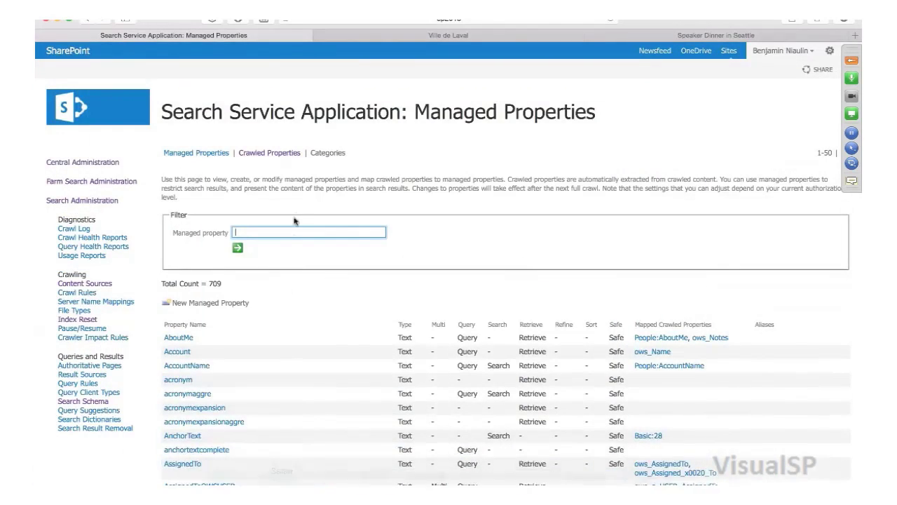
# - Open the Content Catalog site from the followed sites and go to its Products list
pyautogui.click(732, 56)
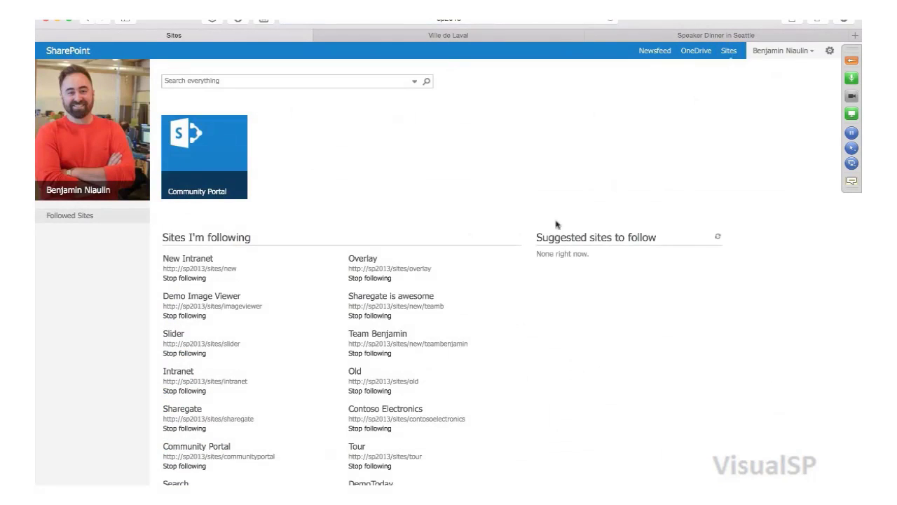
pyautogui.scroll(-4, 481, 190)
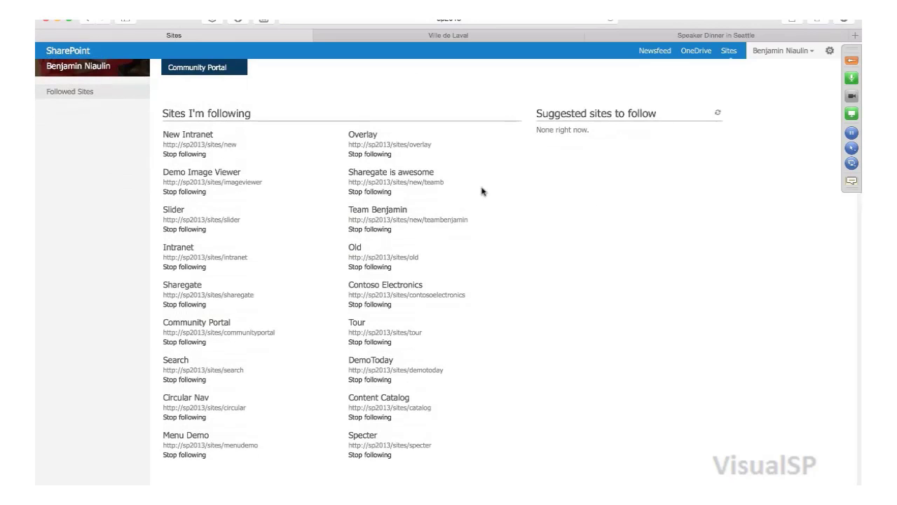
pyautogui.click(377, 398)
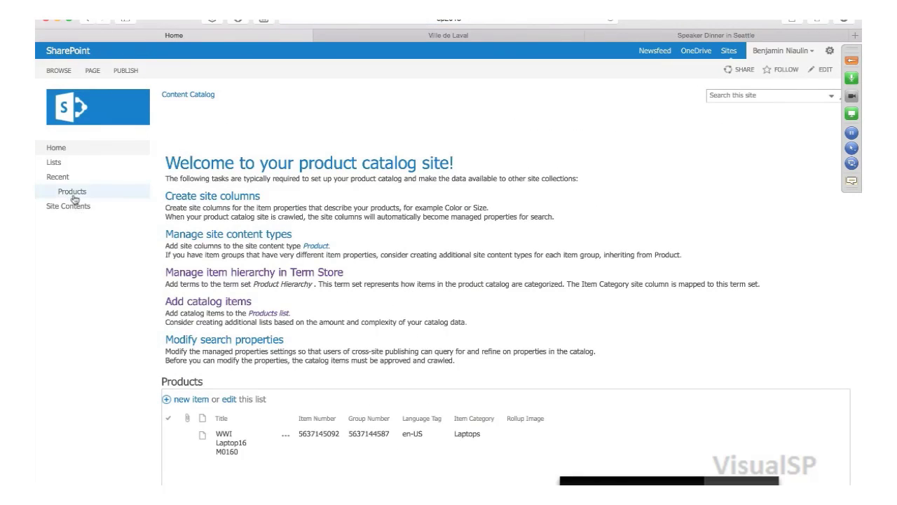
pyautogui.click(79, 196)
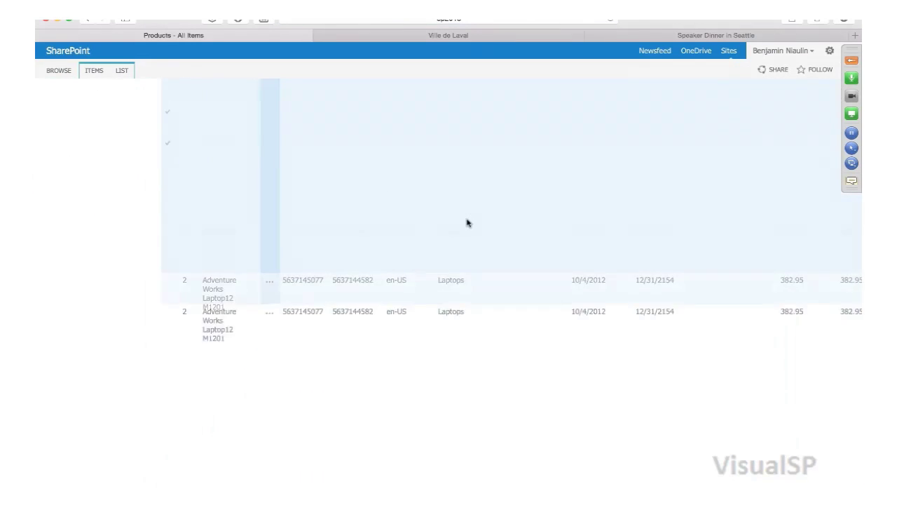
# - Examine the Products list's items and columns, including prices, specifications and rollup images
pyautogui.scroll(-10, 467, 223)
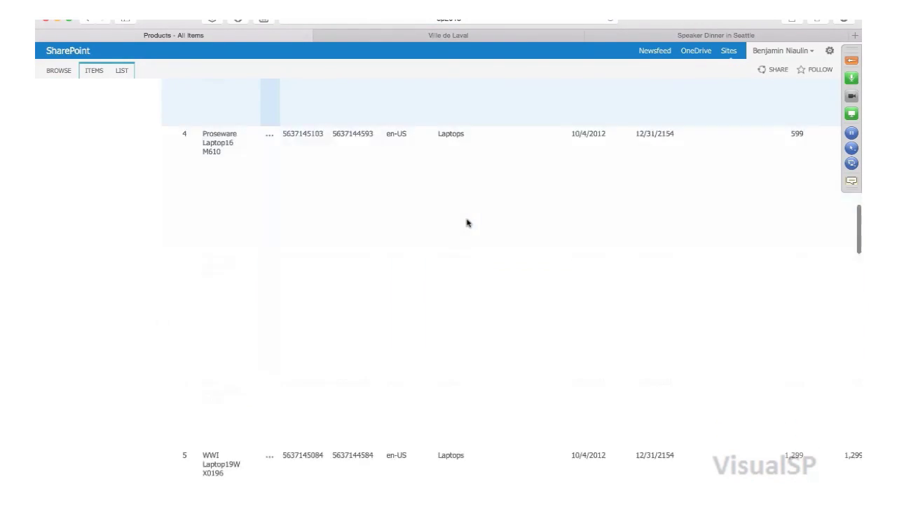
pyautogui.scroll(10, 467, 223)
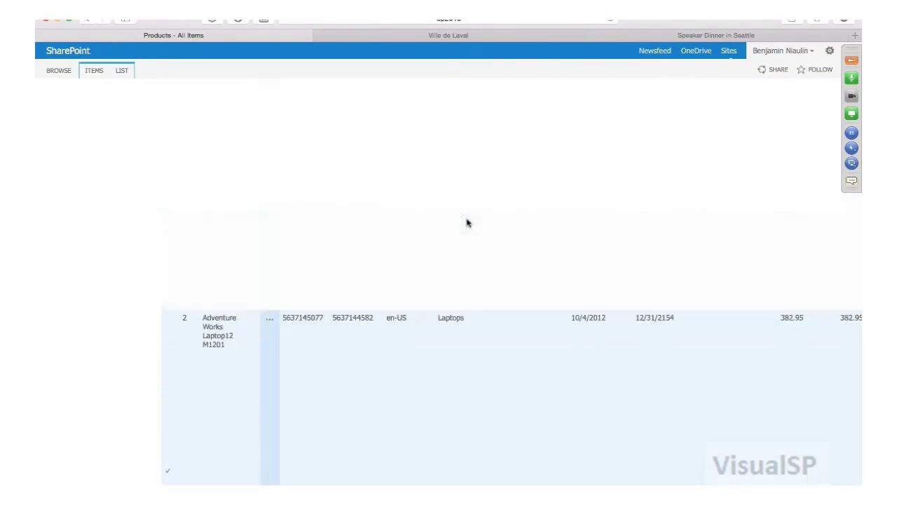
pyautogui.scroll(3, 384, 236)
pyautogui.hscroll(15, 384, 236)
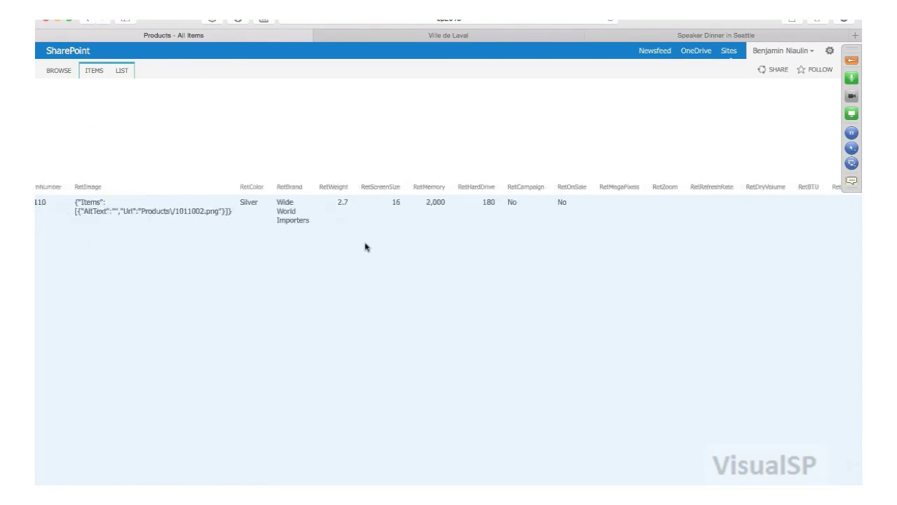
pyautogui.hscroll(10, 365, 247)
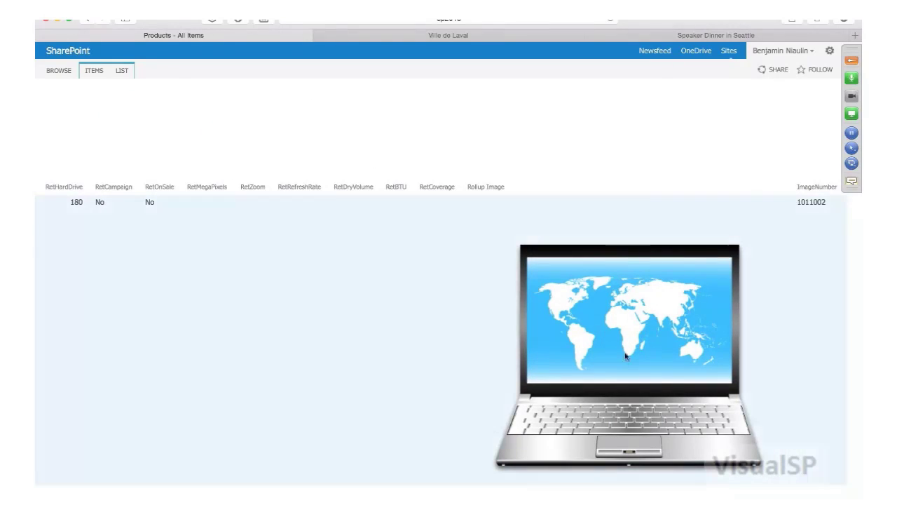
pyautogui.hscroll(-10, 620, 347)
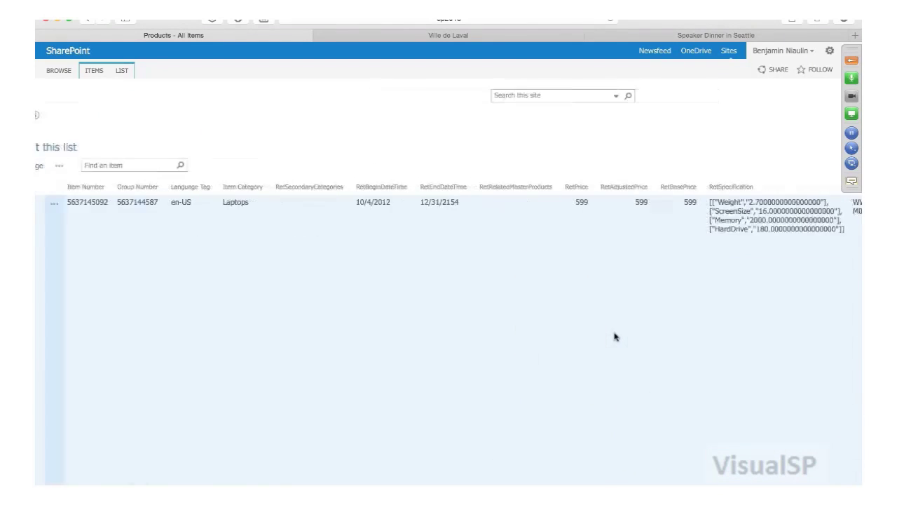
pyautogui.hscroll(-5, 614, 337)
pyautogui.scroll(-10, 426, 245)
pyautogui.scroll(10, 425, 243)
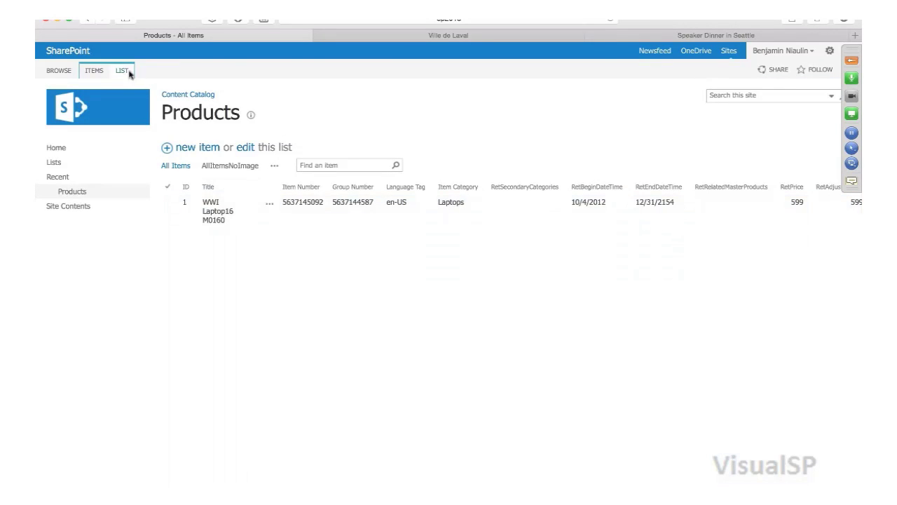
# - Open the Products list's catalog settings and enable the library as a catalog
pyautogui.click(122, 70)
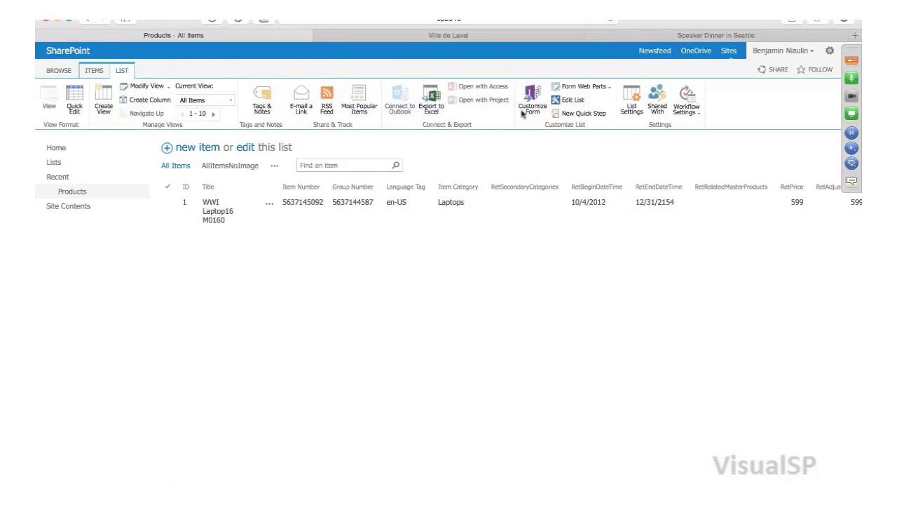
pyautogui.click(633, 98)
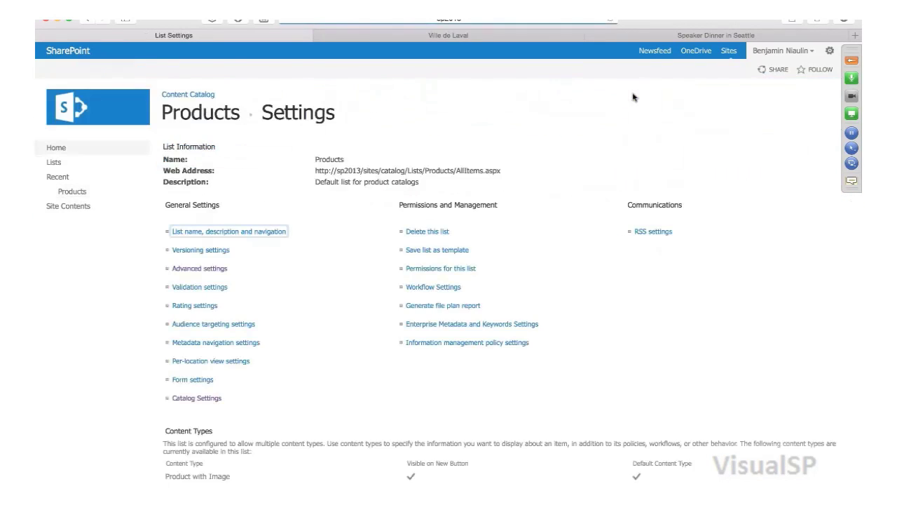
pyautogui.click(200, 398)
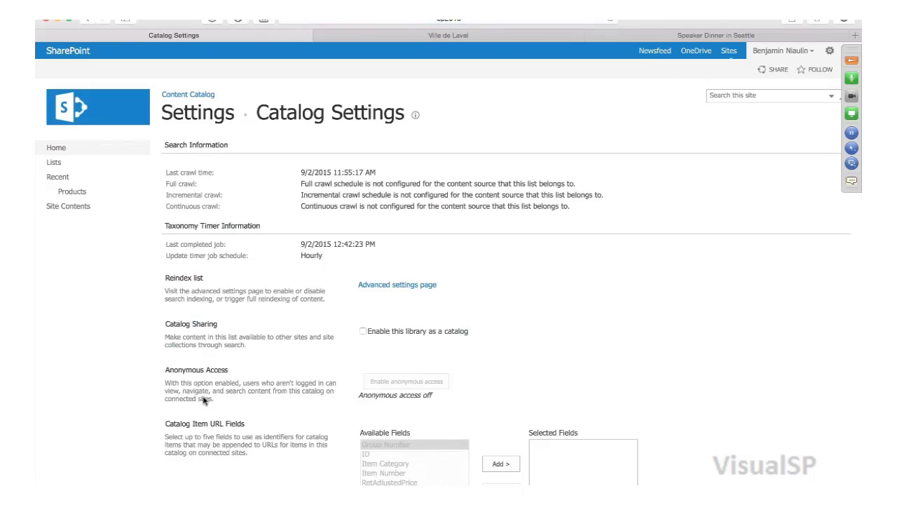
pyautogui.scroll(-3, 531, 290)
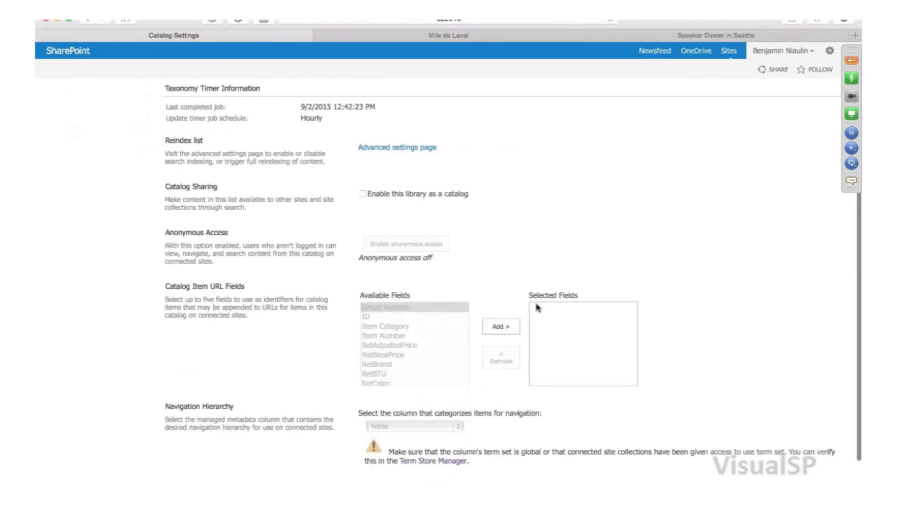
pyautogui.click(363, 194)
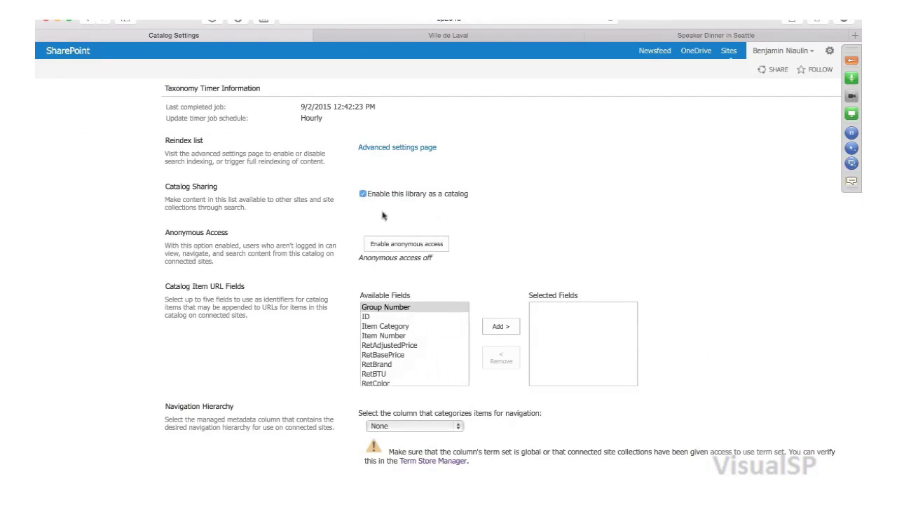
# - Enable anonymous access for the catalog and accept making the content anonymous
pyautogui.scroll(3, 452, 217)
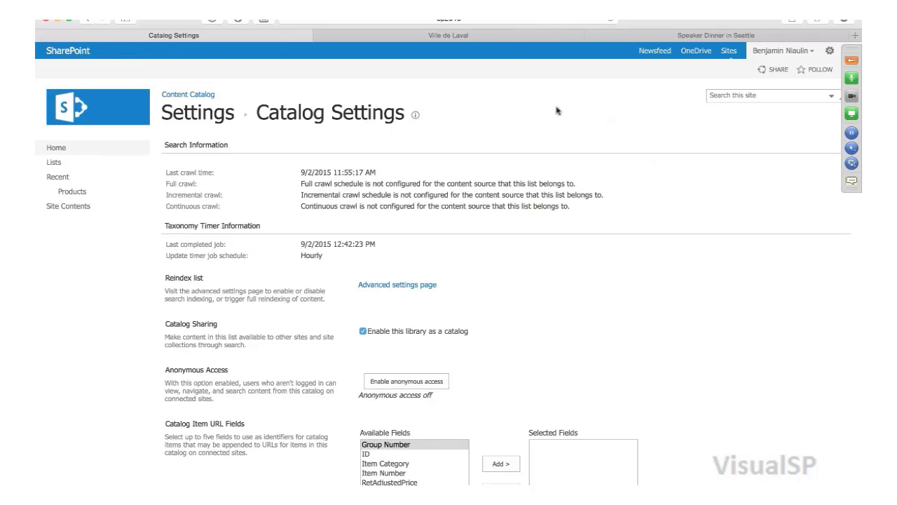
pyautogui.scroll(-3, 507, 355)
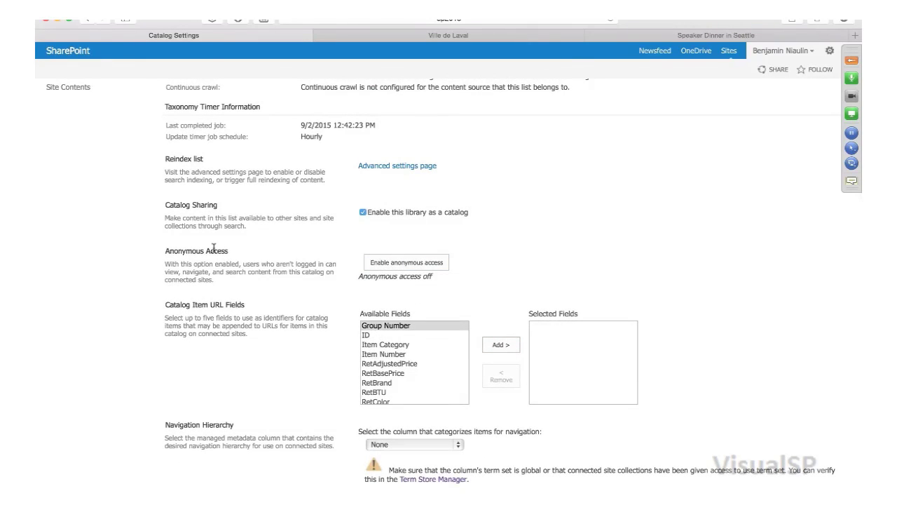
pyautogui.click(397, 262)
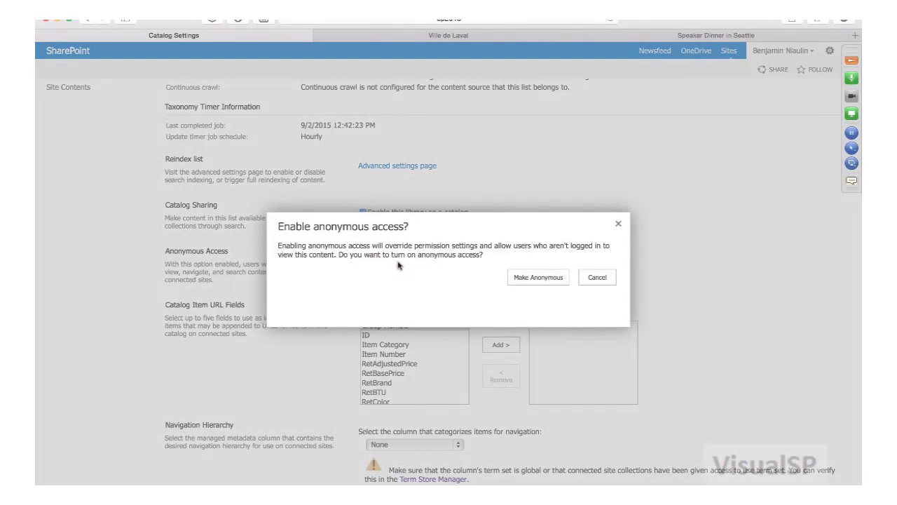
pyautogui.click(534, 277)
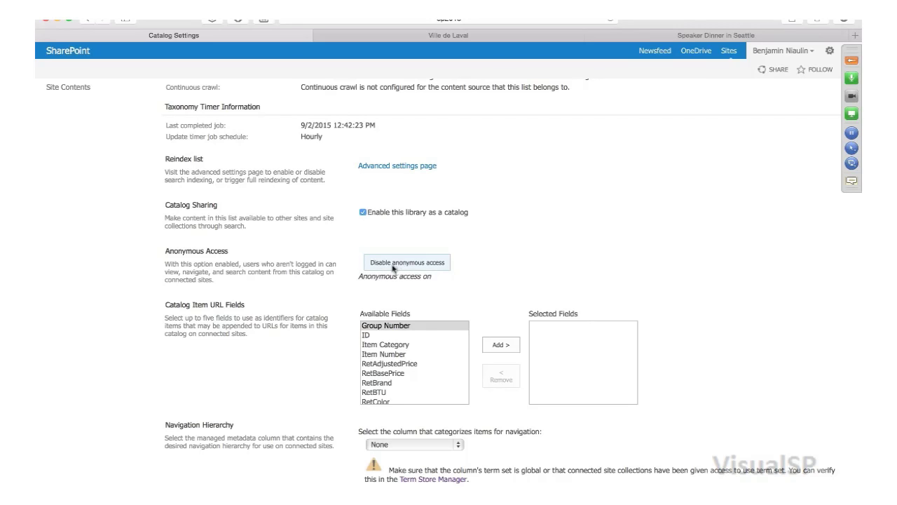
# - Add Group Number and Title to the selected catalog item URL fields
pyautogui.scroll(1, 403, 267)
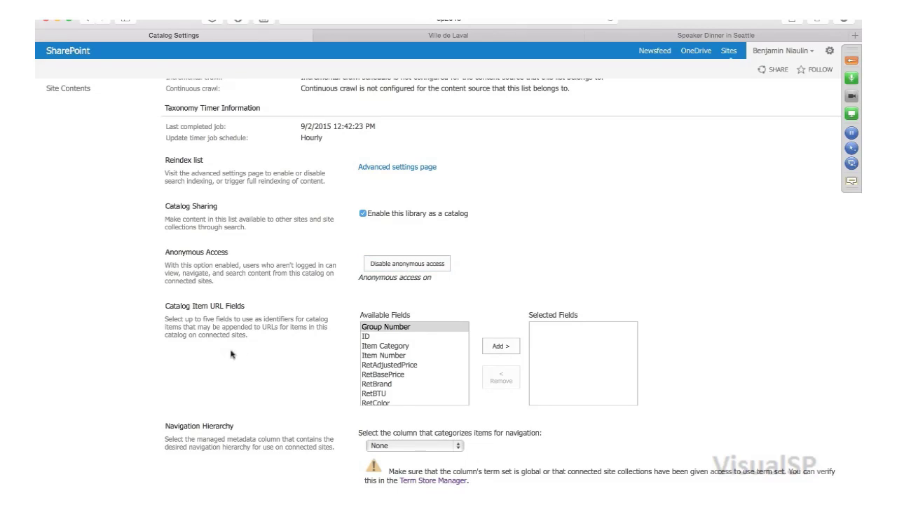
pyautogui.moveTo(166, 306); pyautogui.dragTo(254, 335)
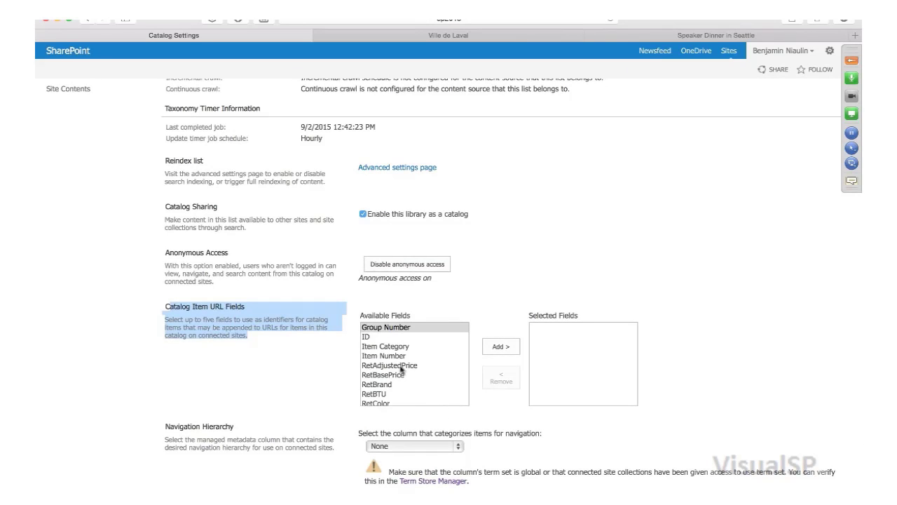
pyautogui.click(396, 328)
pyautogui.click(499, 346)
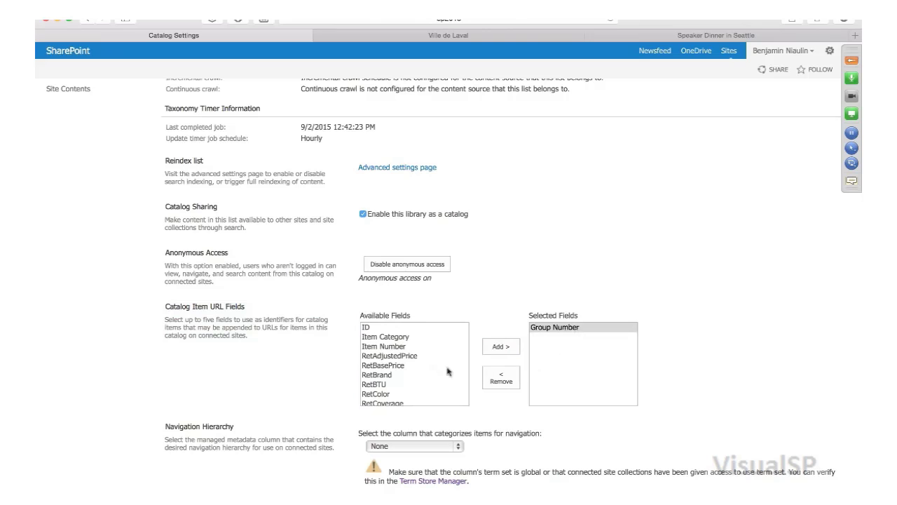
pyautogui.scroll(-5, 407, 361)
pyautogui.click(383, 385)
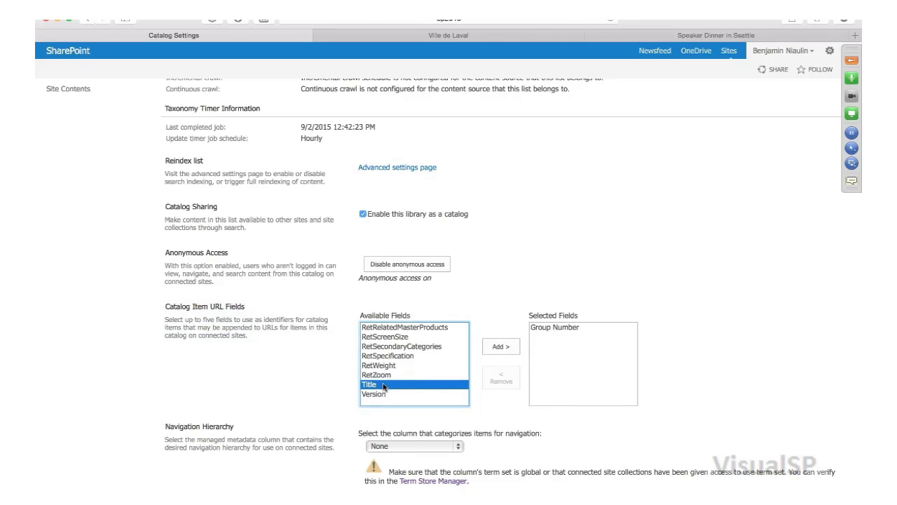
pyautogui.click(502, 344)
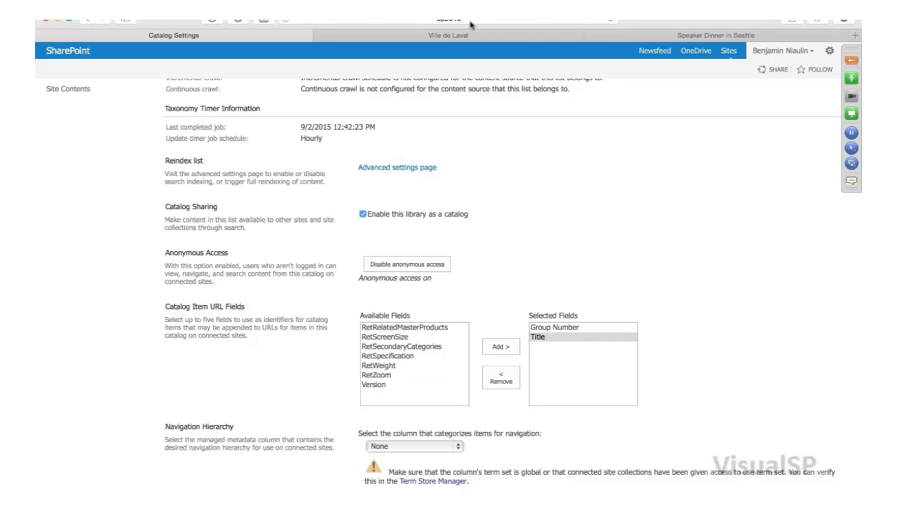
# - Set Item Category as the navigation hierarchy column and save the catalog settings
pyautogui.scroll(-2, 710, 283)
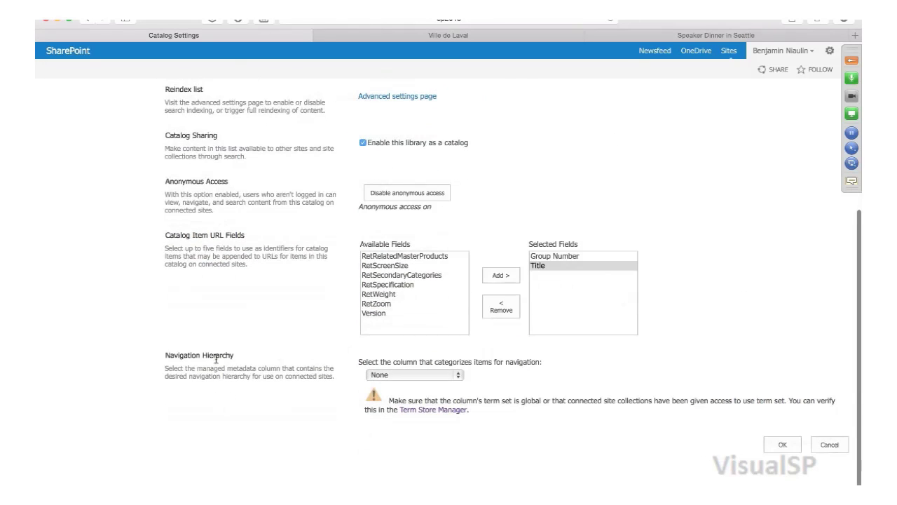
pyautogui.click(421, 374)
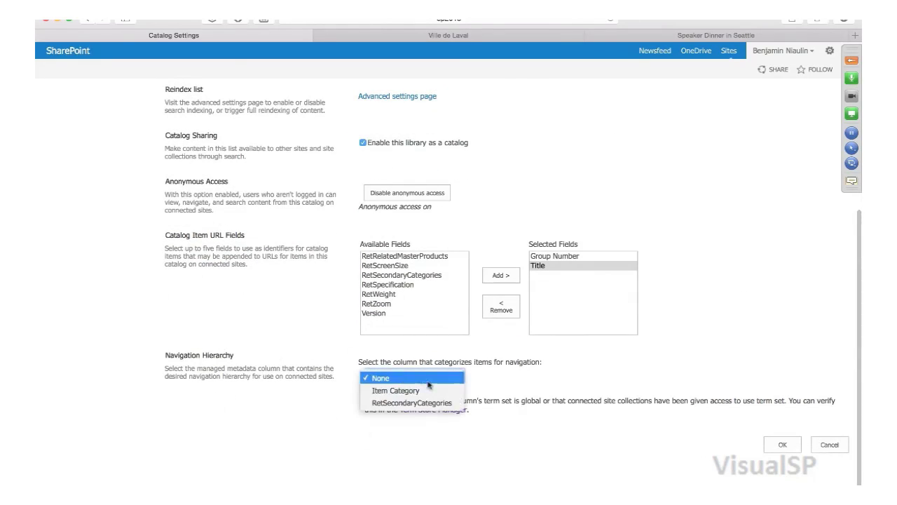
pyautogui.click(396, 390)
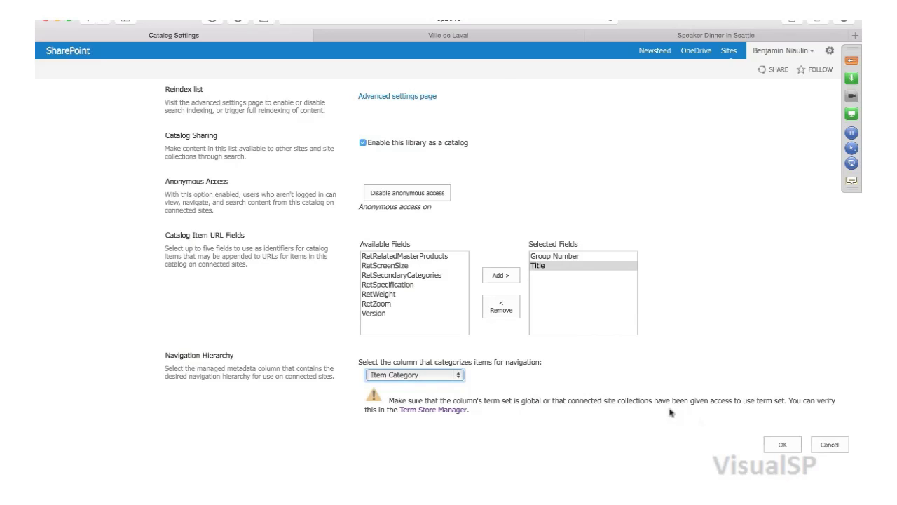
pyautogui.click(782, 444)
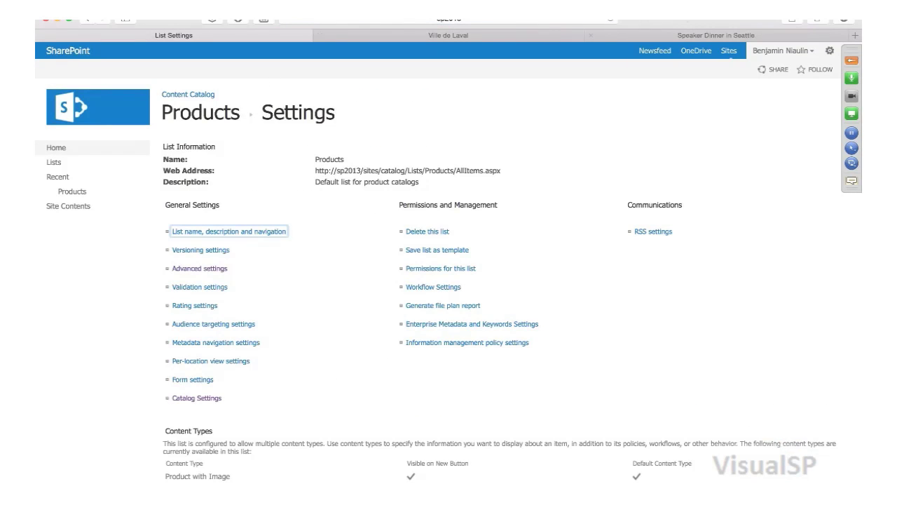
# - Go to the SharePoint Central Administration site on the sp2013 server
pyautogui.click(466, 21)
pyautogui.write('sp')
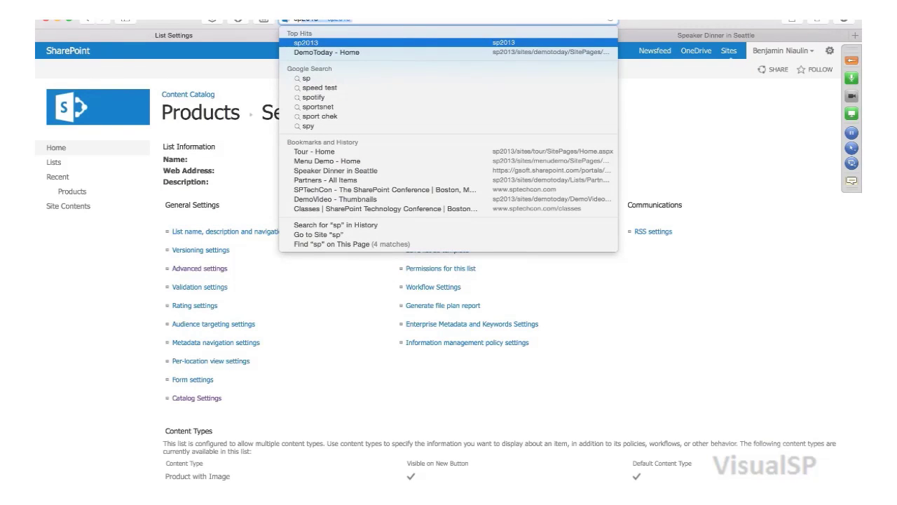
pyautogui.write('2013:')
pyautogui.press('Return')
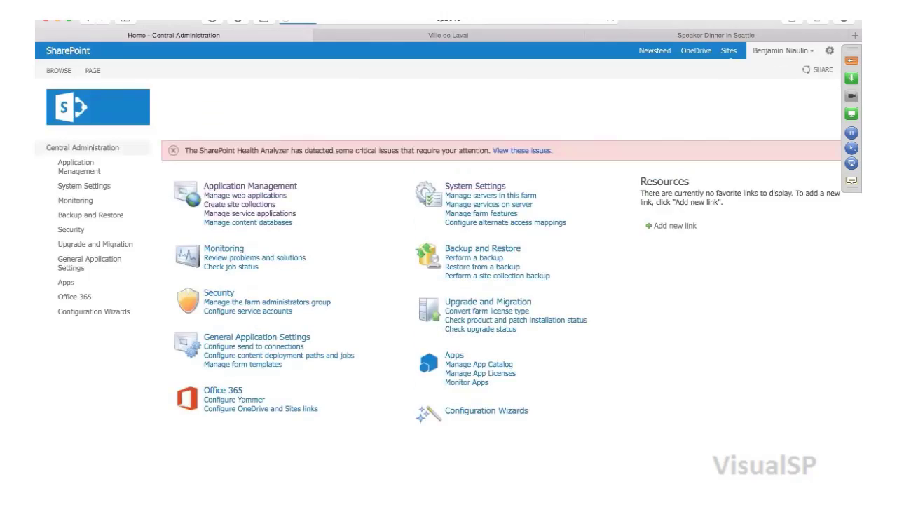
# - Start a full crawl of the Local SharePoint sites content source in the Search Service Application and refresh its status
pyautogui.click(243, 213)
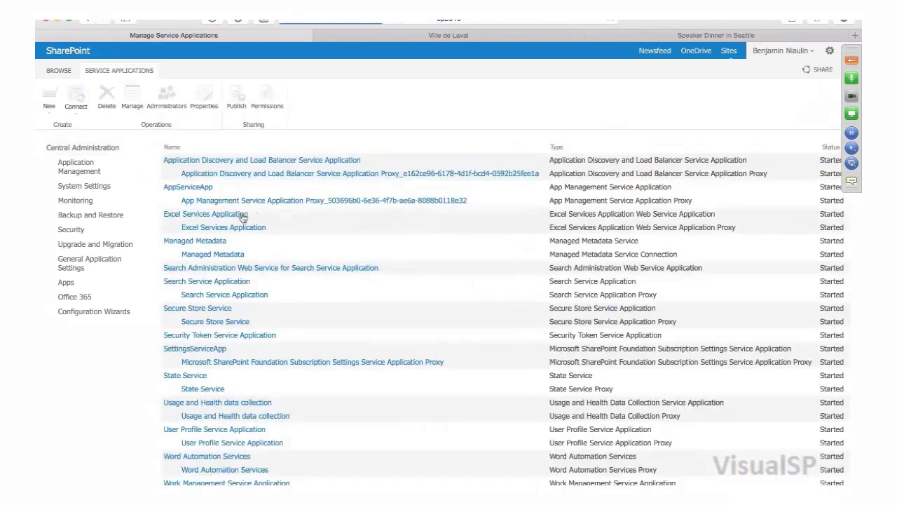
pyautogui.click(182, 282)
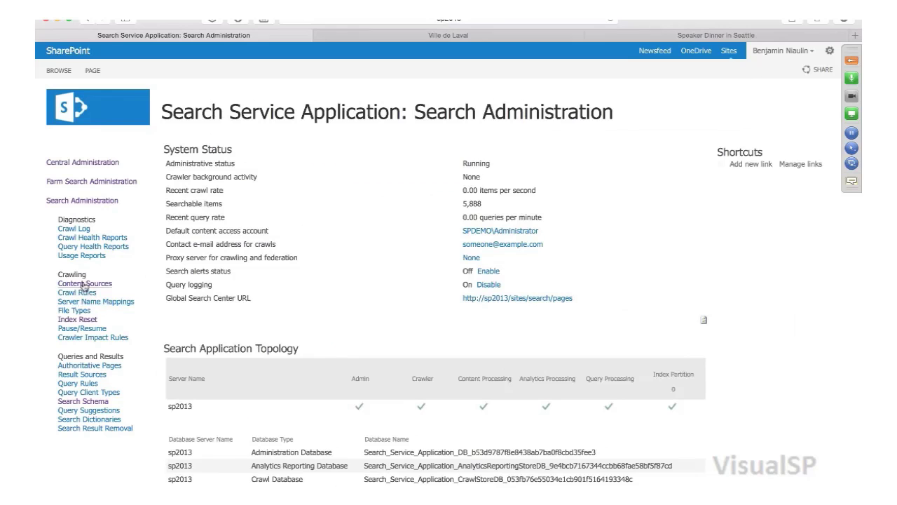
pyautogui.click(85, 283)
pyautogui.click(284, 201)
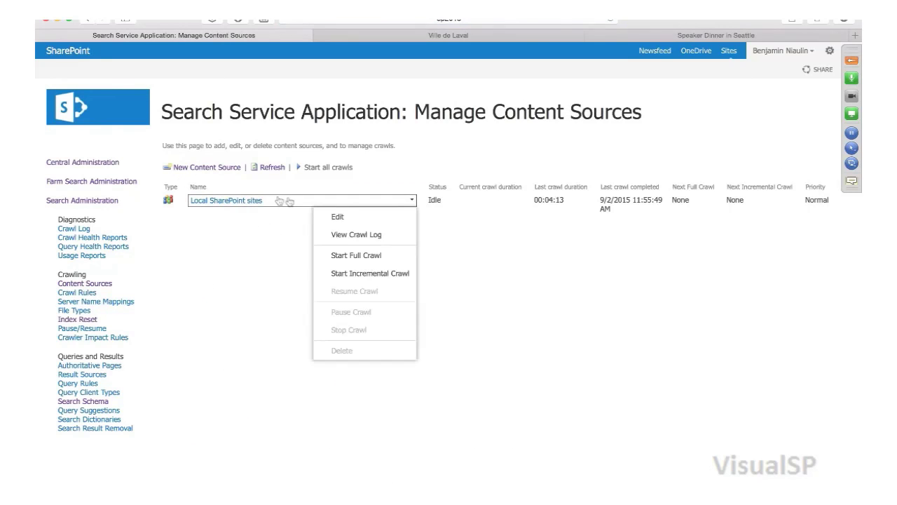
pyautogui.click(371, 257)
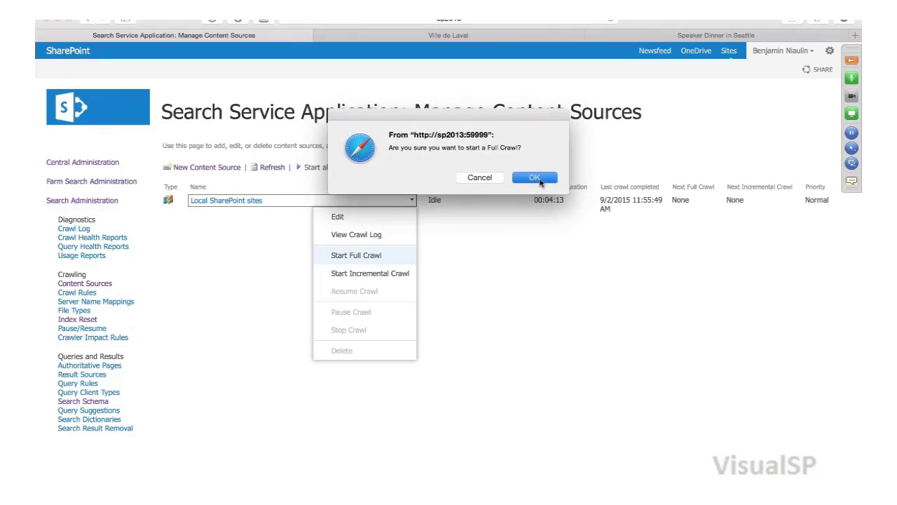
pyautogui.click(534, 122)
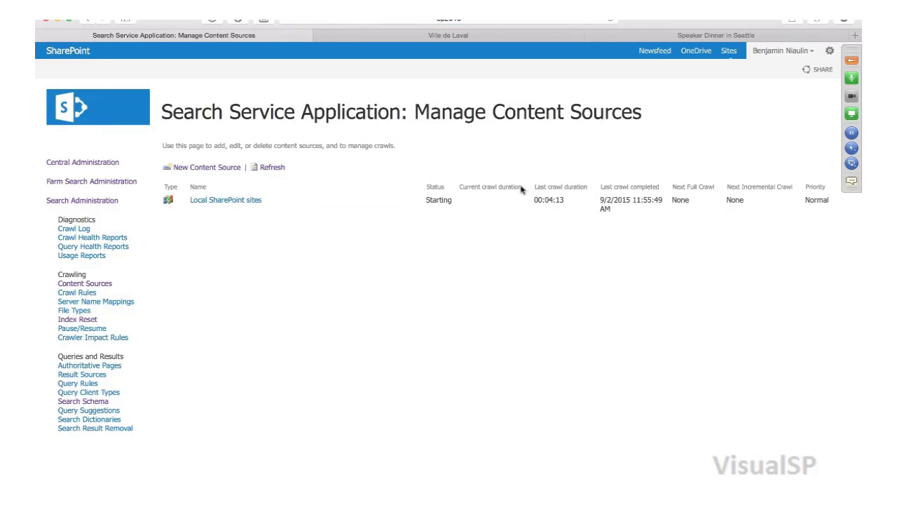
pyautogui.click(279, 168)
# - Go to the Tour site from the followed sites and put its home page in edit mode
pyautogui.click(728, 52)
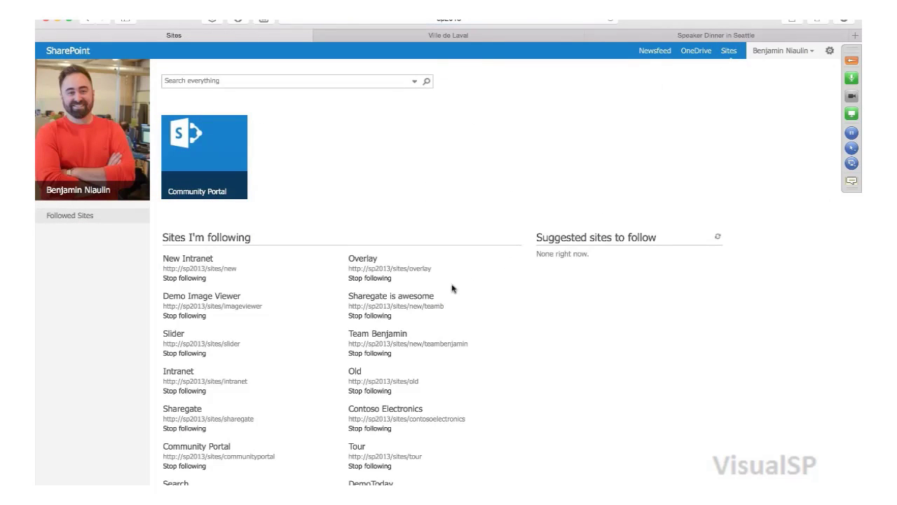
pyautogui.click(363, 258)
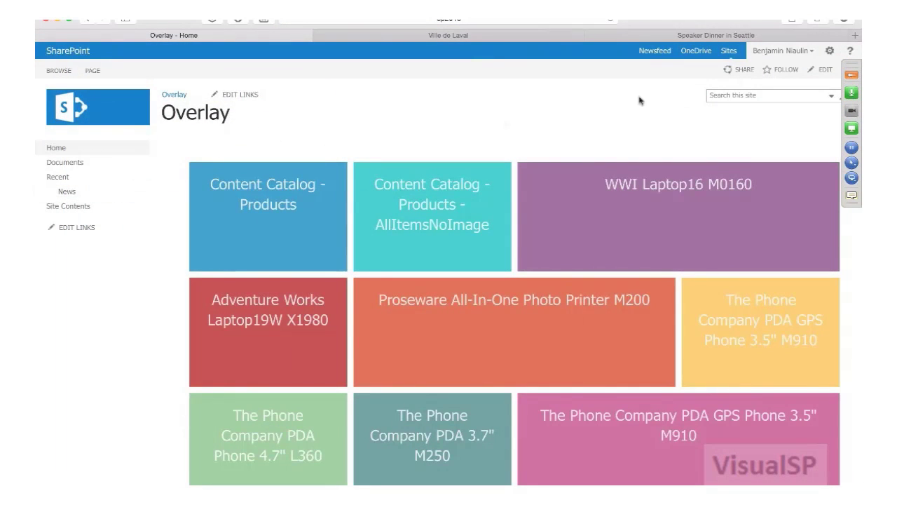
pyautogui.click(729, 51)
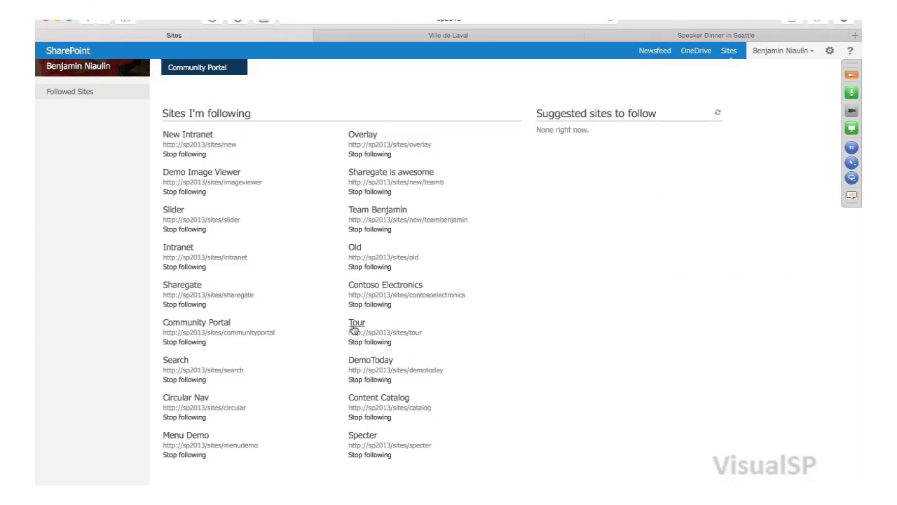
pyautogui.click(354, 323)
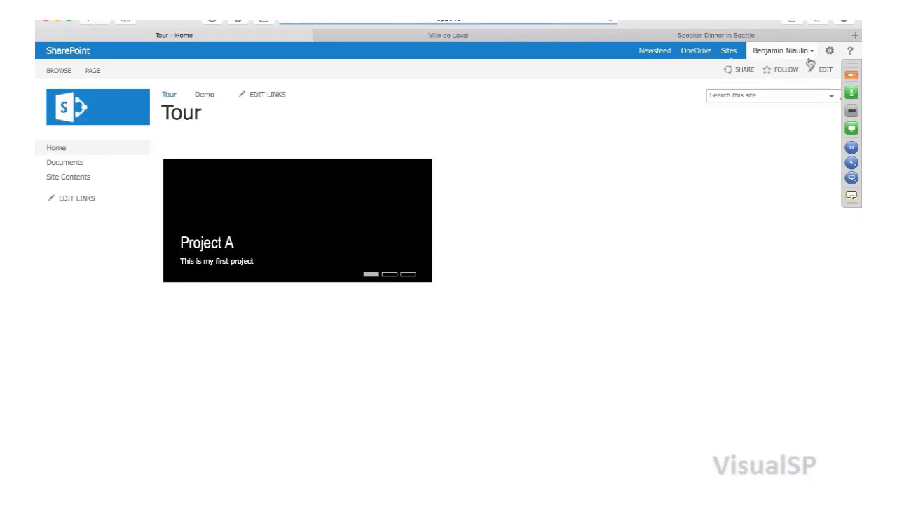
pyautogui.click(819, 70)
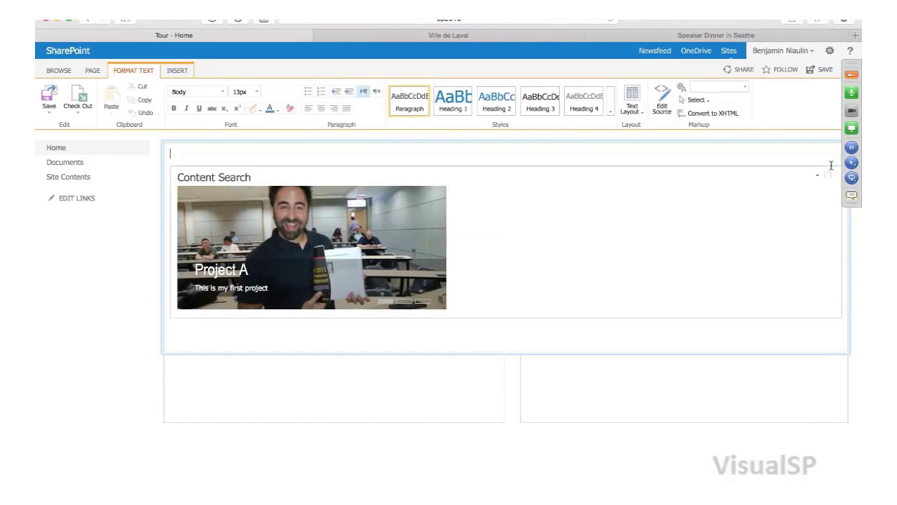
# - Delete the existing Content Search web part and clear the leftover source code from the page's upper content area
pyautogui.moveTo(850, 70); pyautogui.dragTo(843, 188)
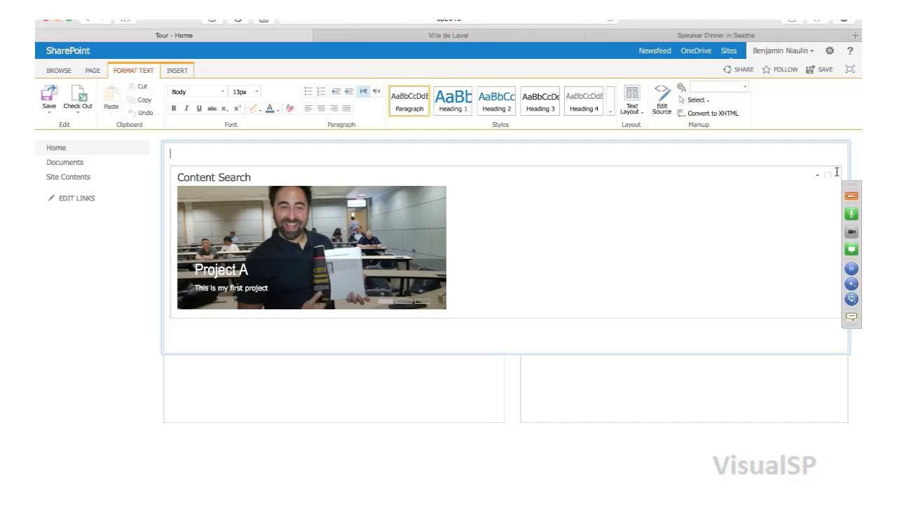
pyautogui.click(822, 178)
pyautogui.click(774, 207)
pyautogui.click(518, 176)
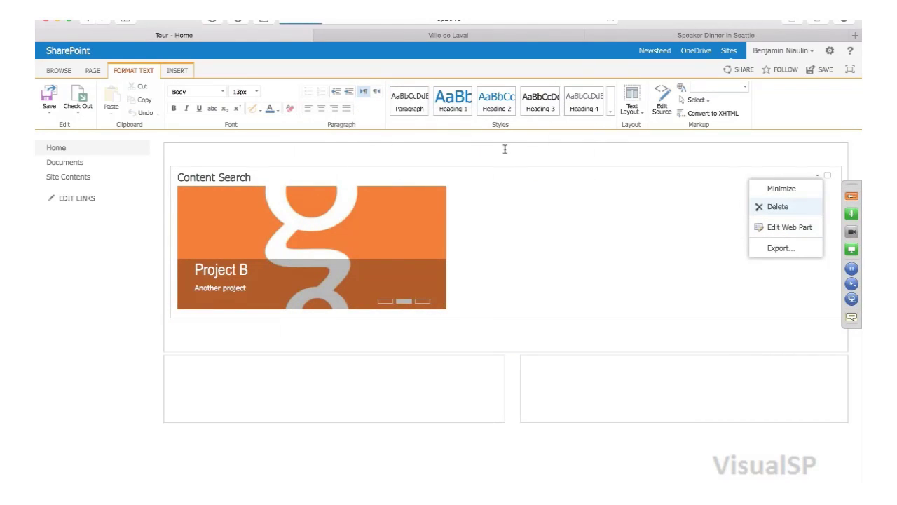
pyautogui.click(229, 164)
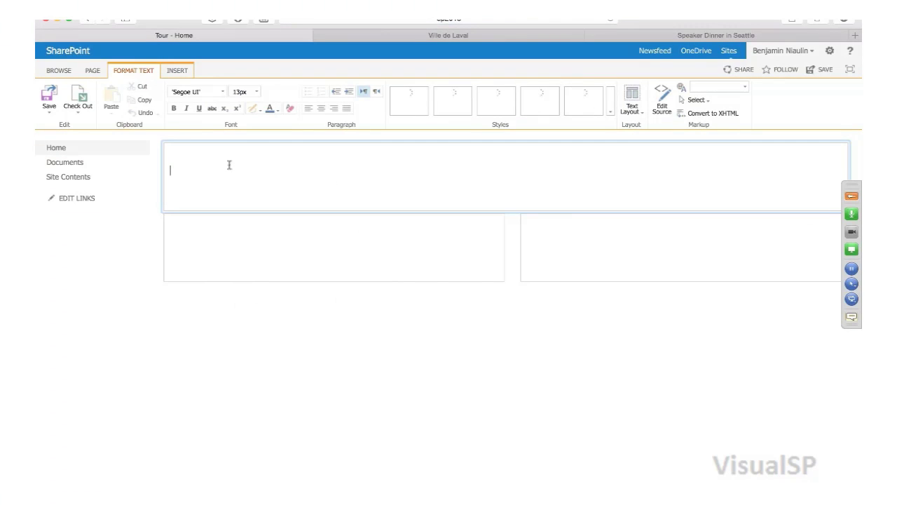
pyautogui.click(661, 101)
pyautogui.press('super+a')
pyautogui.press('BackSpace')
pyautogui.click(778, 457)
# - Insert a Content Search web part from the Content Rollup category into the page's rich content area
pyautogui.click(176, 72)
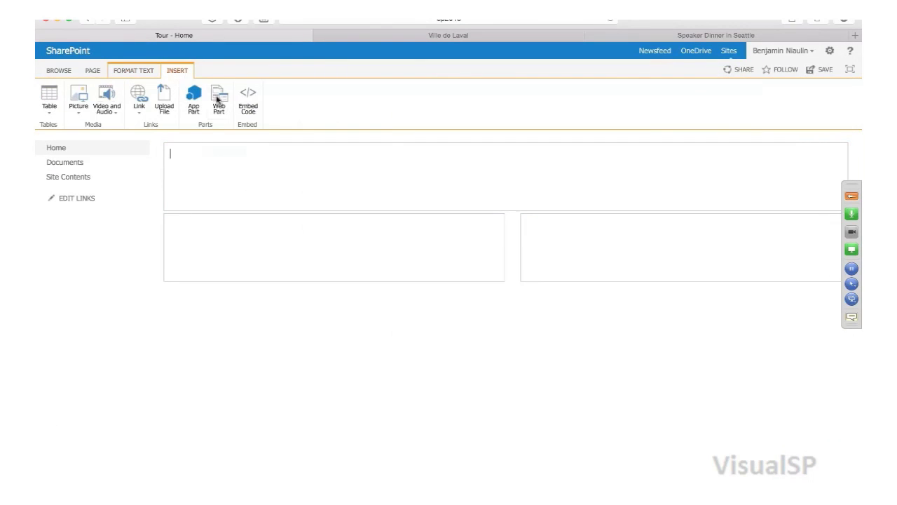
pyautogui.click(219, 102)
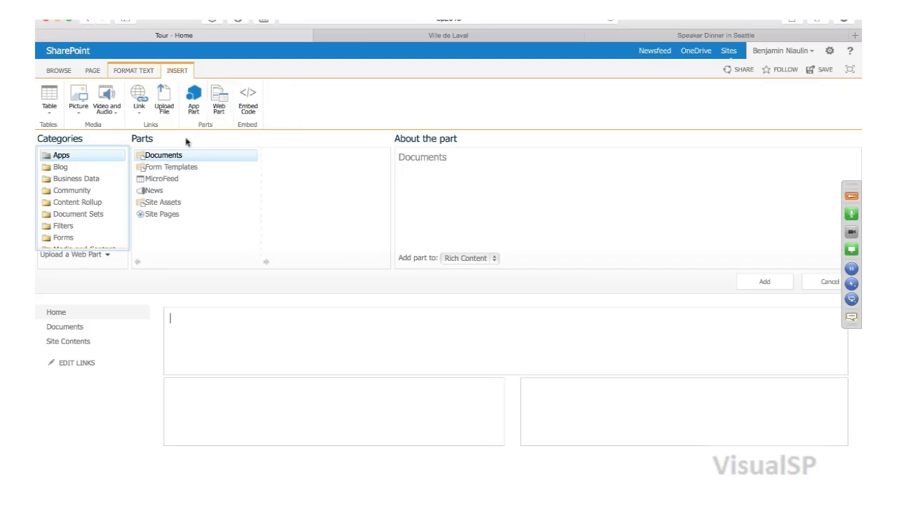
pyautogui.click(95, 202)
pyautogui.click(201, 169)
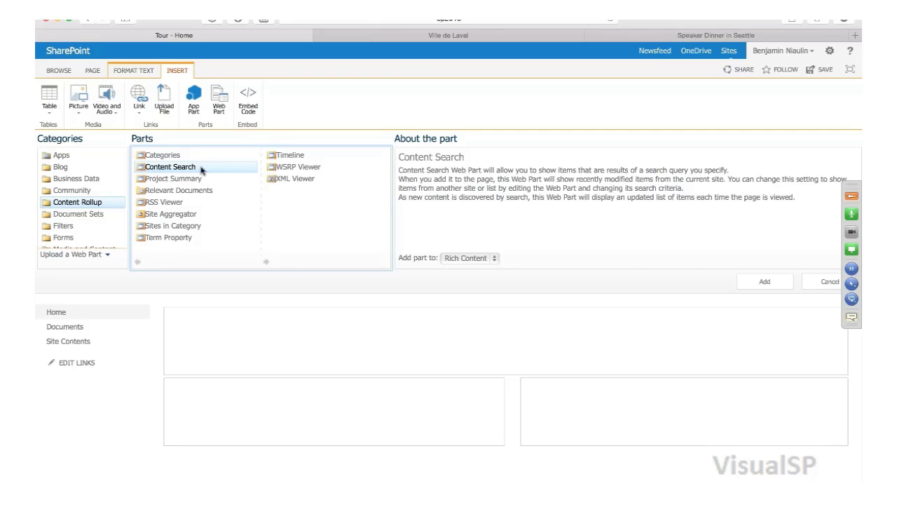
pyautogui.scroll(-3, 105, 205)
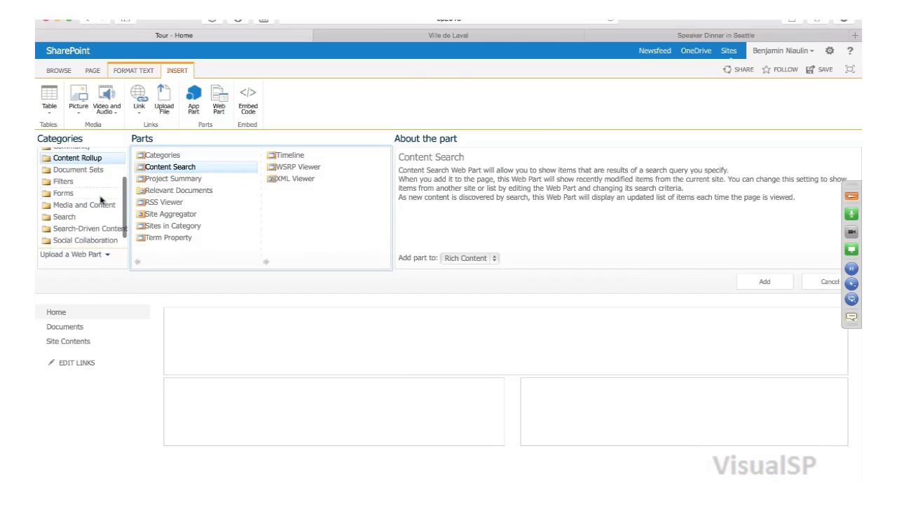
pyautogui.click(63, 216)
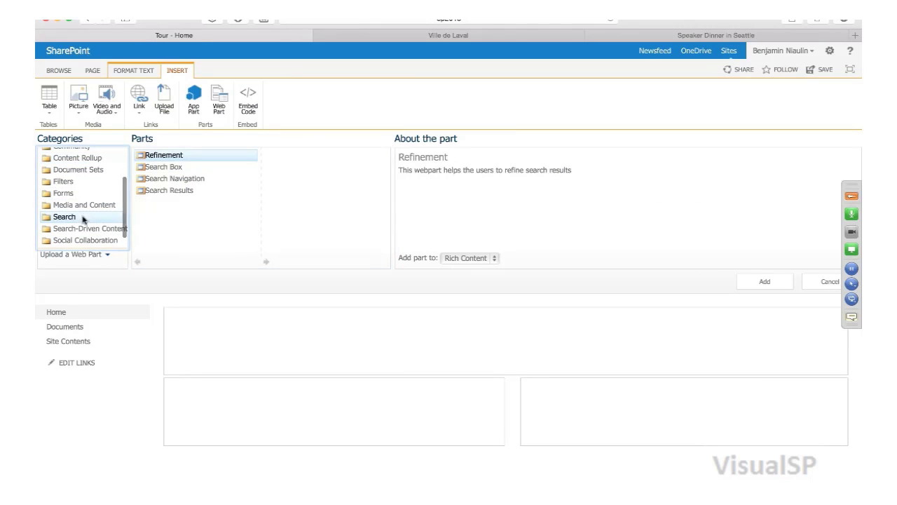
pyautogui.click(197, 194)
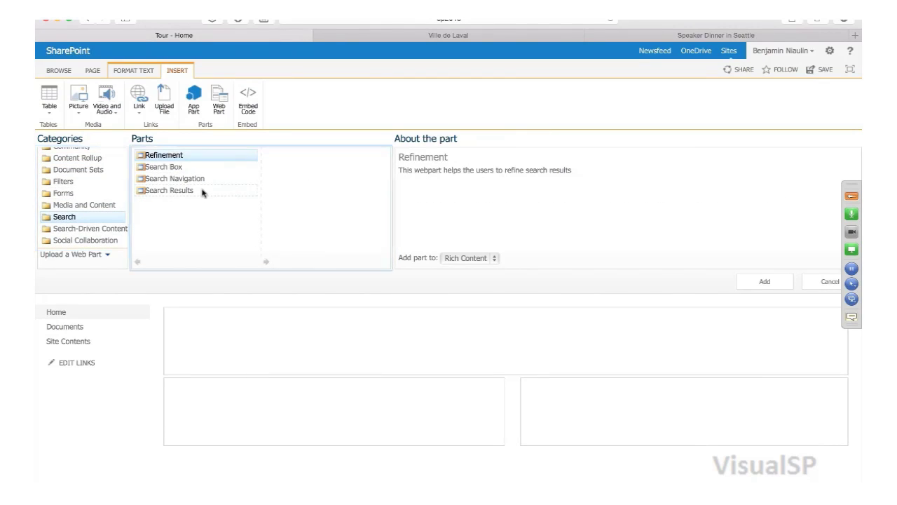
pyautogui.scroll(3, 100, 196)
pyautogui.click(89, 202)
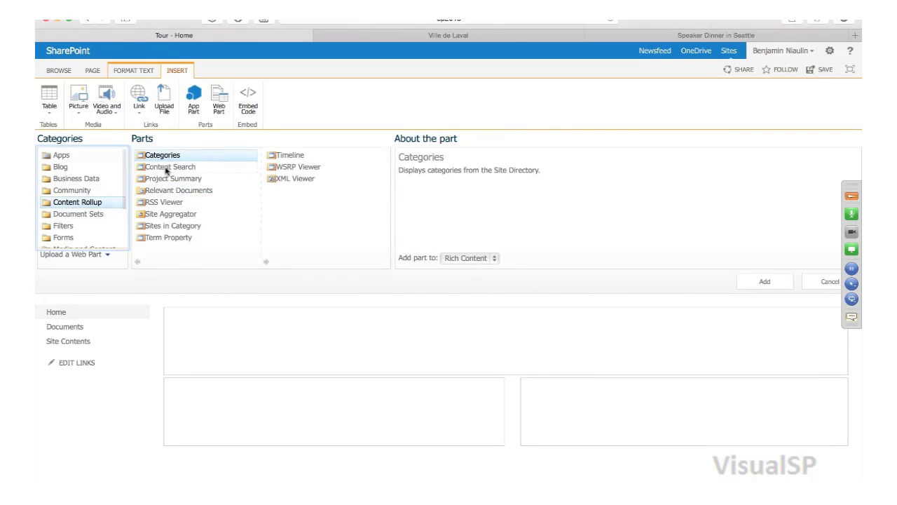
pyautogui.click(168, 169)
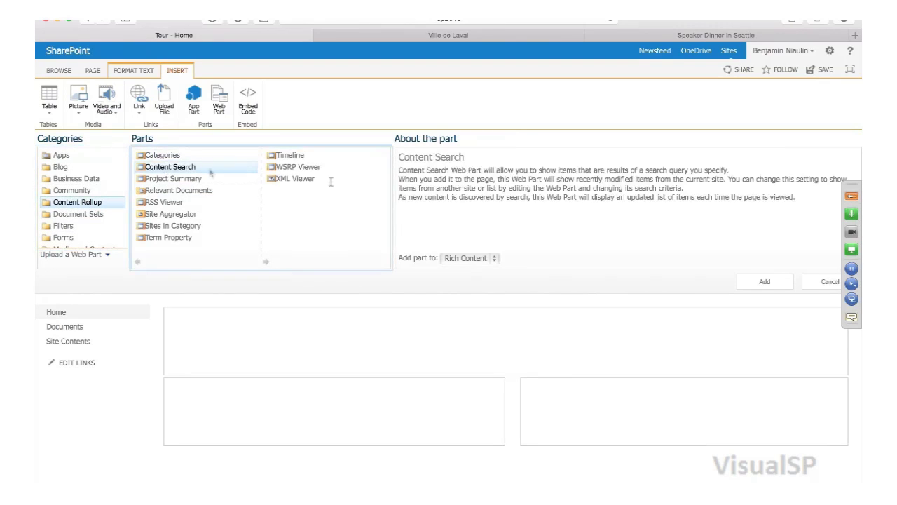
pyautogui.click(765, 281)
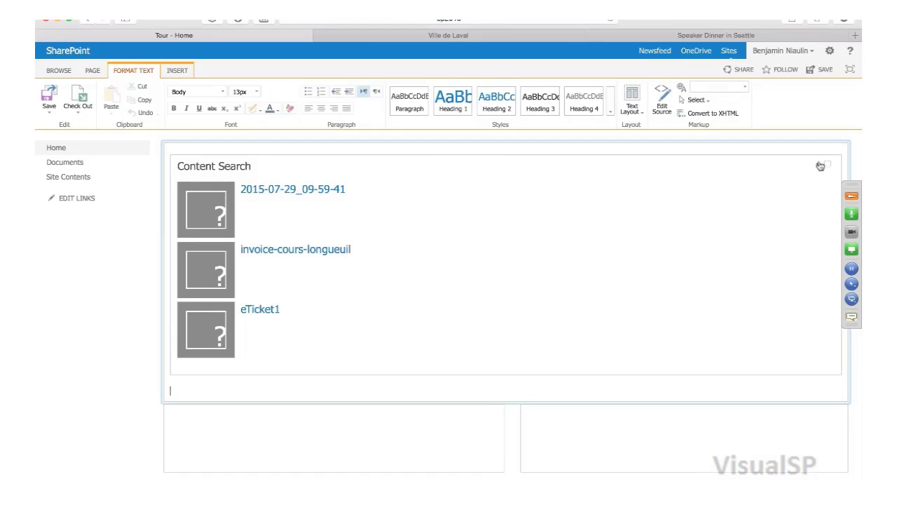
# - Edit the Content Search web part's properties and open its query builder in advanced mode
pyautogui.click(817, 164)
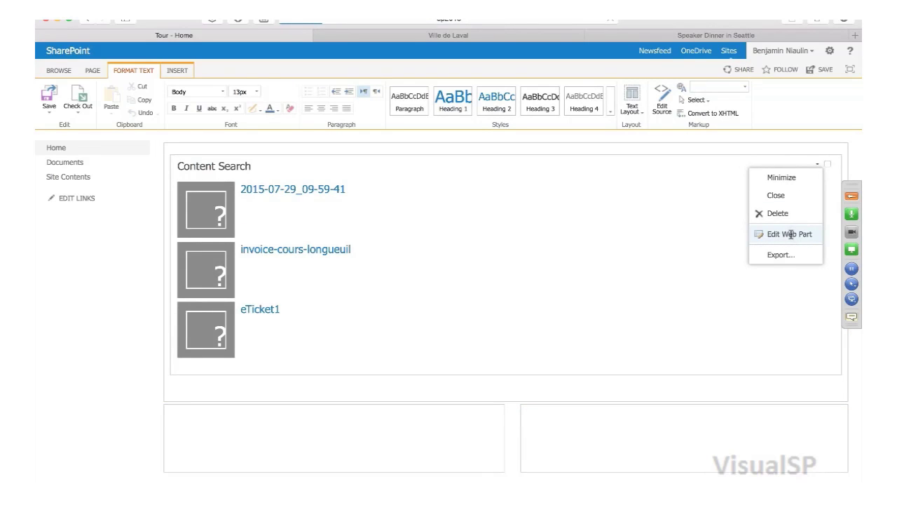
pyautogui.click(790, 234)
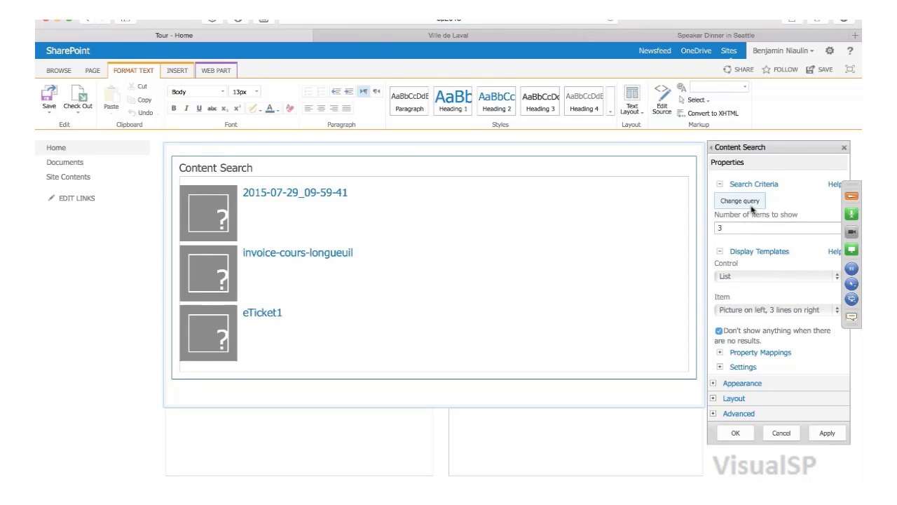
pyautogui.click(734, 225)
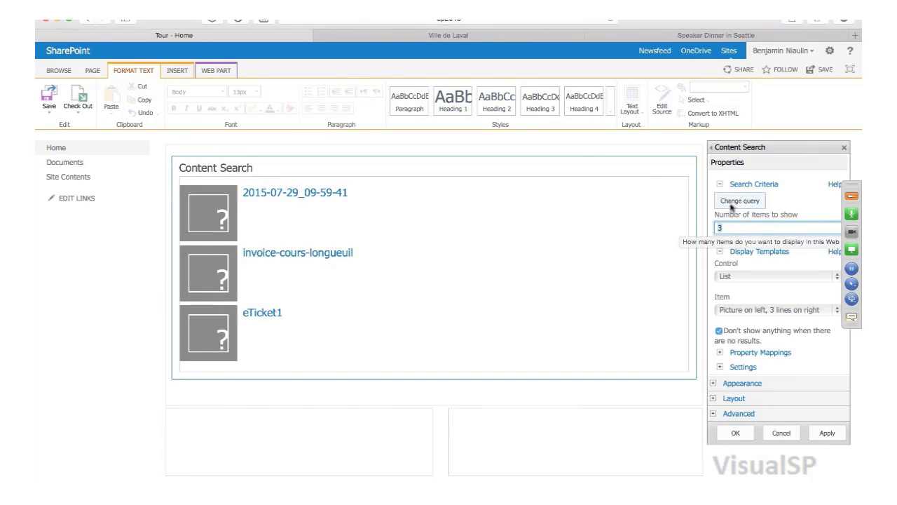
pyautogui.click(737, 201)
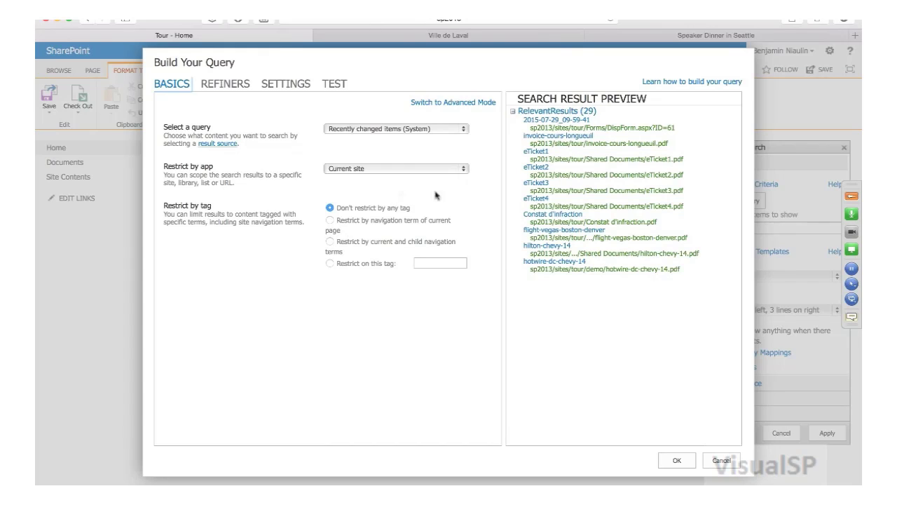
pyautogui.click(479, 104)
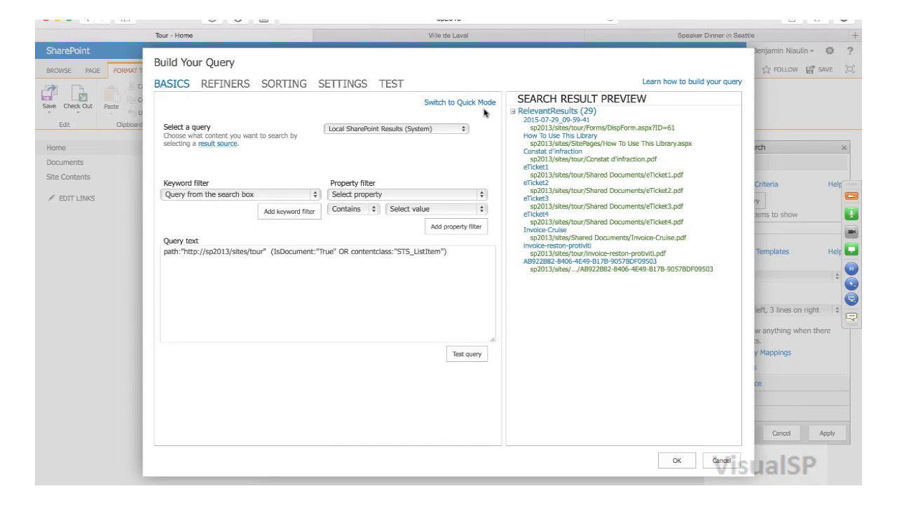
# - Remove the (IsDocument:"True" OR contentclass:"STS_ListItem") condition from the query text, keeping only the path restriction
pyautogui.moveTo(460, 252); pyautogui.dragTo(276, 255)
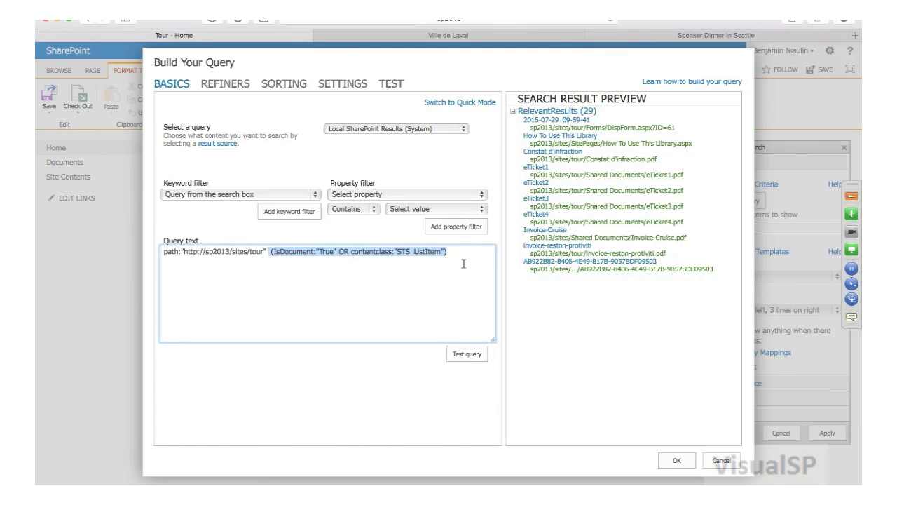
pyautogui.press('BackSpace')
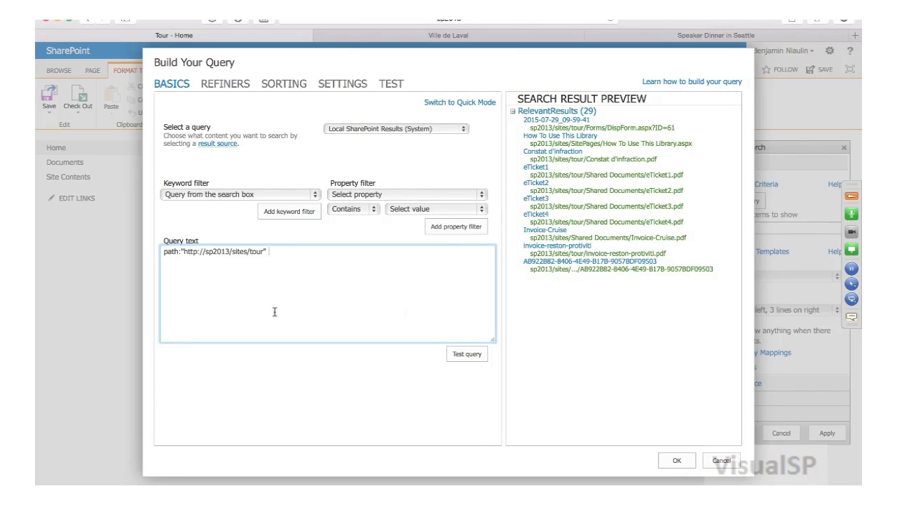
pyautogui.doubleClick(178, 251)
pyautogui.click(285, 296)
pyautogui.doubleClick(168, 251)
pyautogui.moveTo(183, 250); pyautogui.dragTo(263, 251)
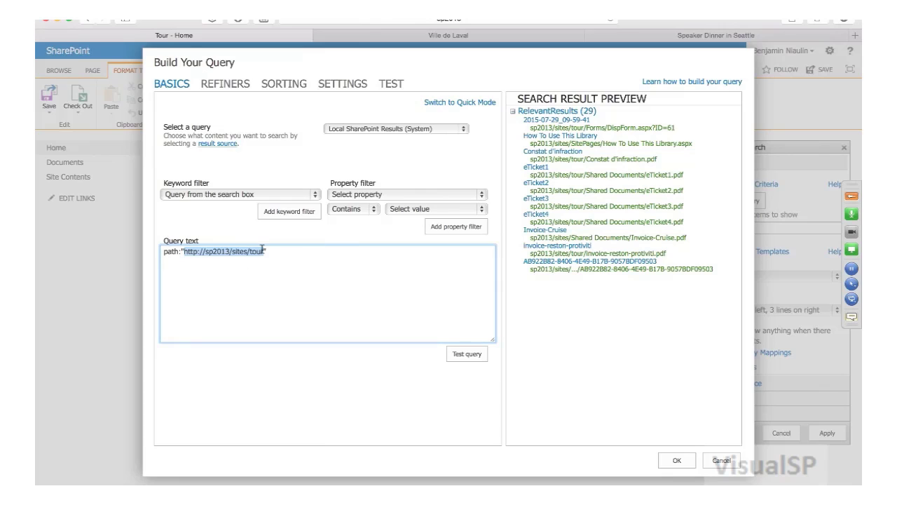
pyautogui.doubleClick(258, 251)
pyautogui.write('slide')
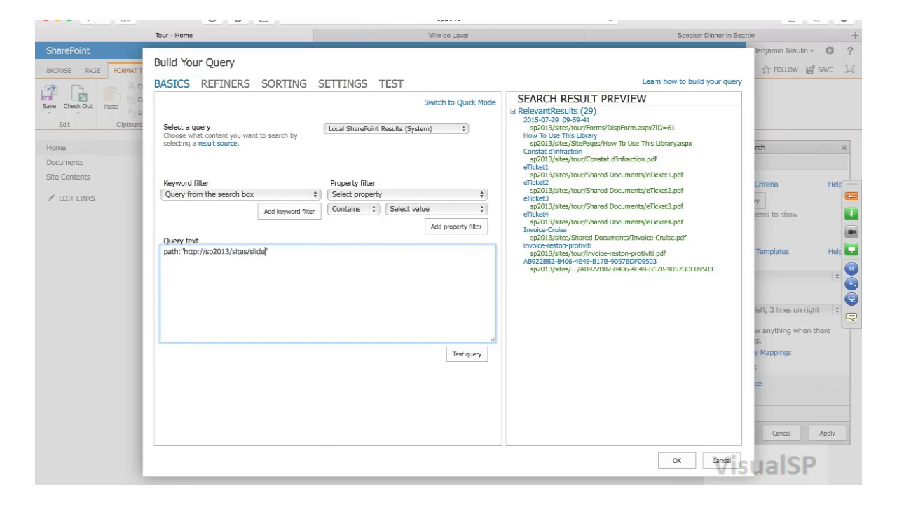
pyautogui.write('rs')
pyautogui.click(459, 355)
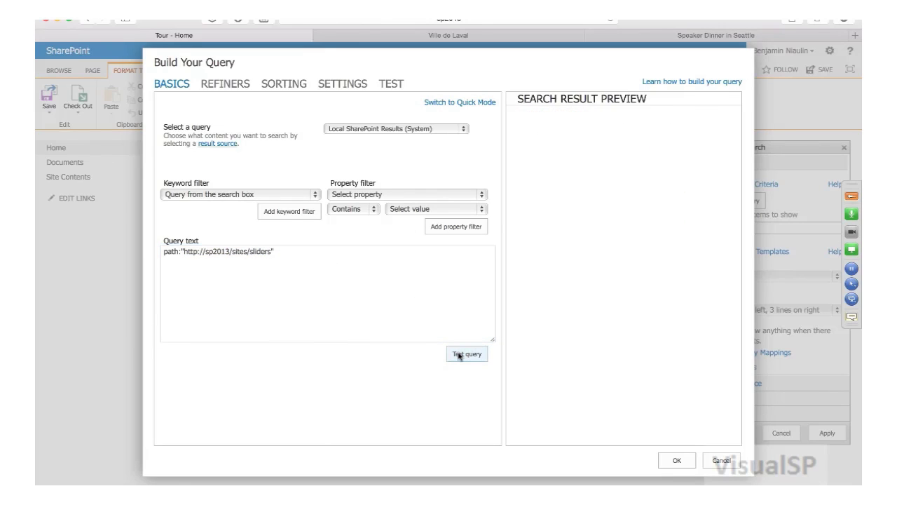
pyautogui.click(316, 254)
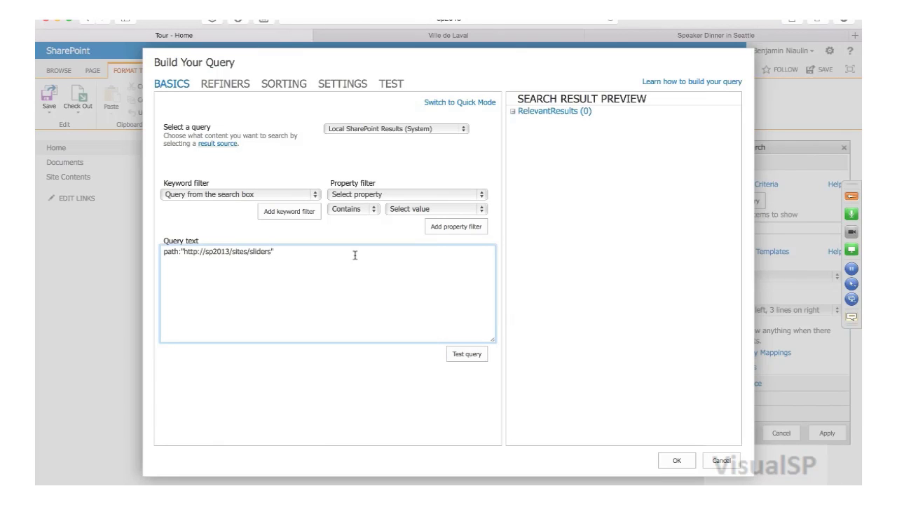
pyautogui.click(481, 354)
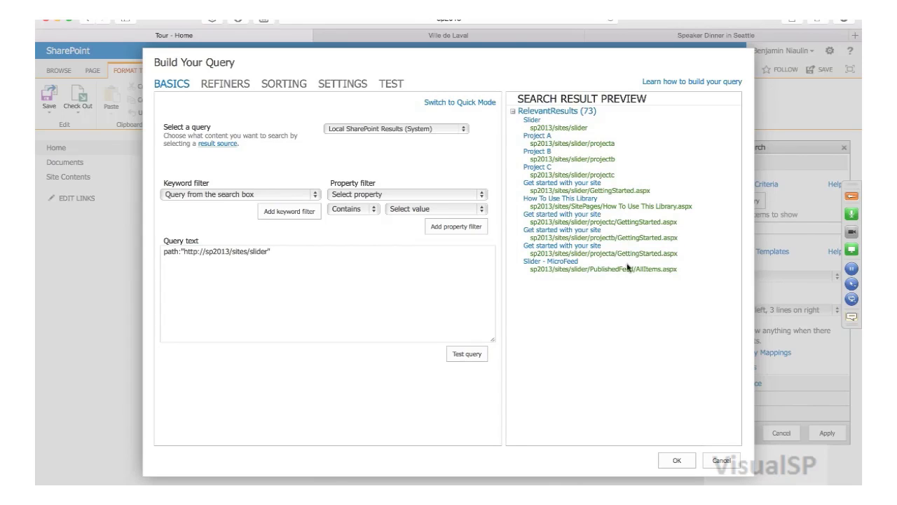
pyautogui.click(332, 261)
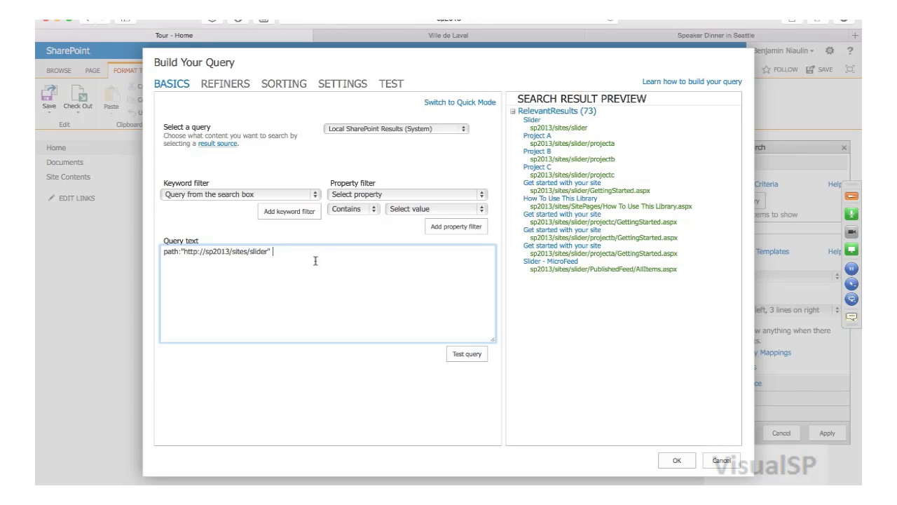
# - List all managed properties for the query's property filter and select Title
pyautogui.click(242, 195)
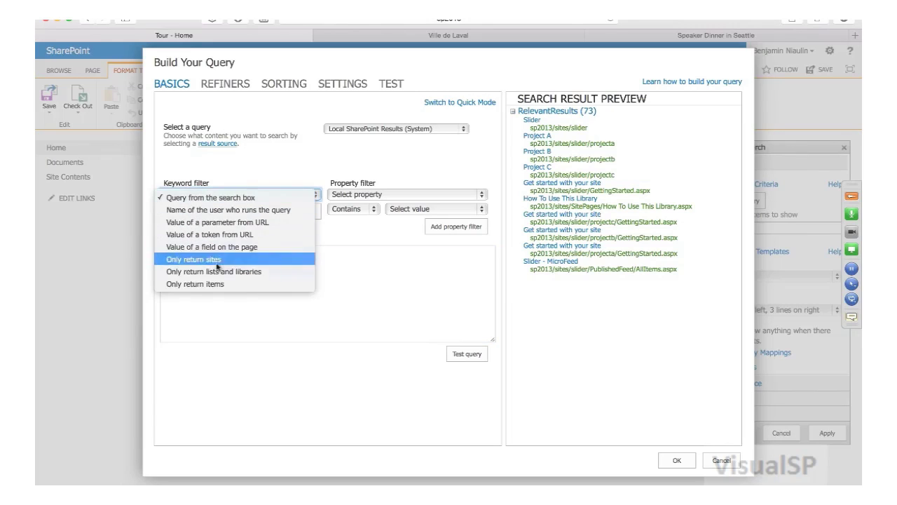
pyautogui.click(210, 181)
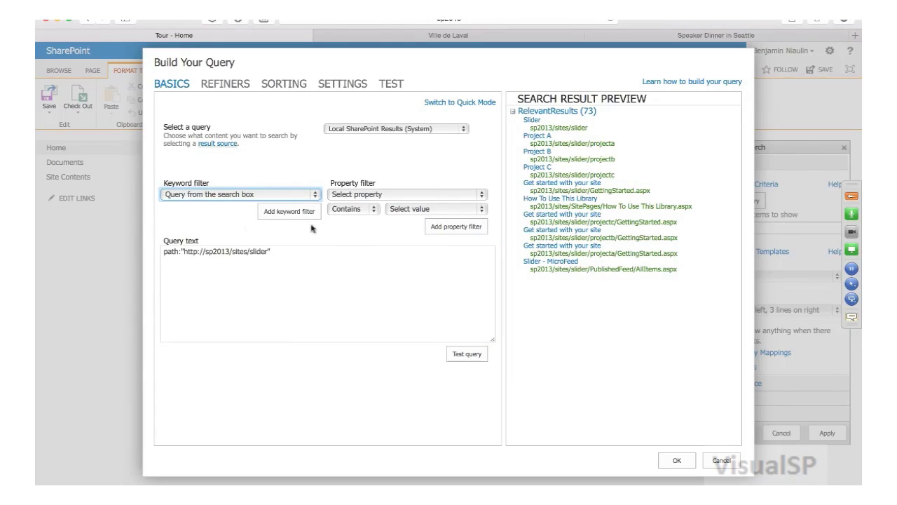
pyautogui.click(399, 194)
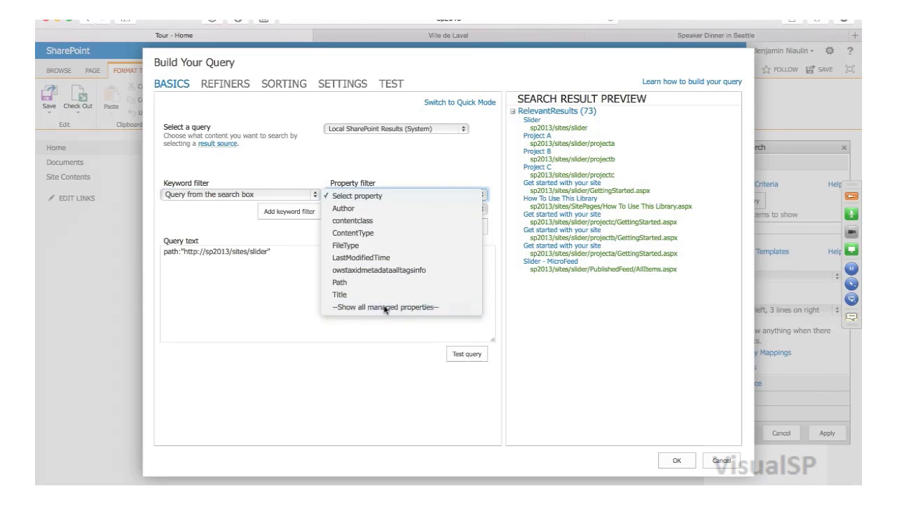
pyautogui.click(385, 307)
pyautogui.click(375, 194)
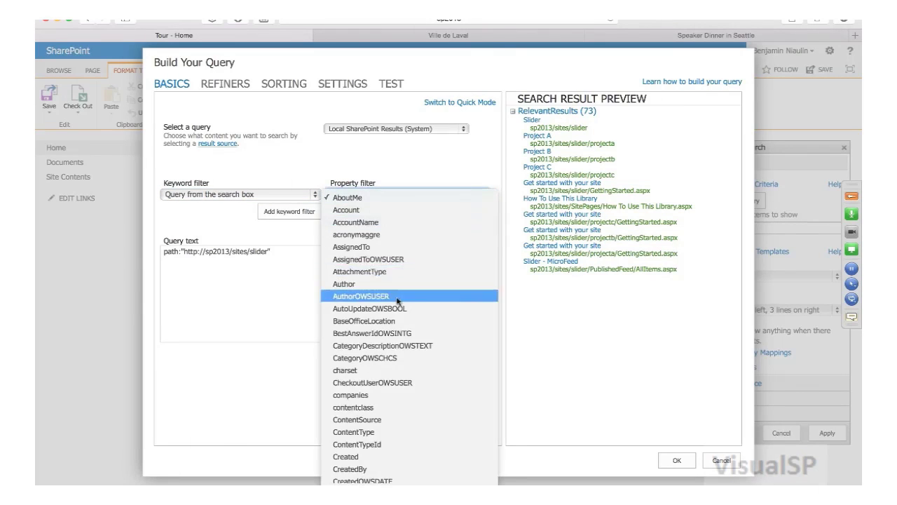
pyautogui.scroll(-10, 399, 316)
pyautogui.scroll(-20, 397, 300)
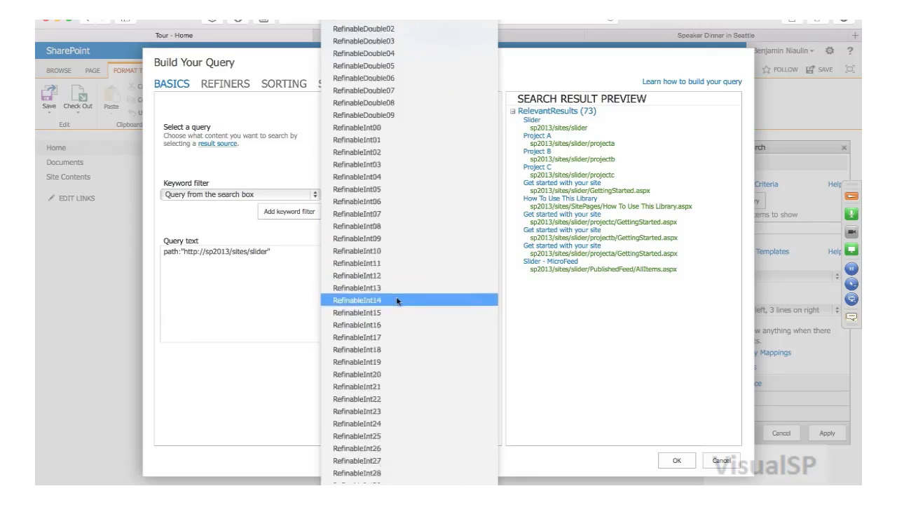
pyautogui.scroll(5, 396, 300)
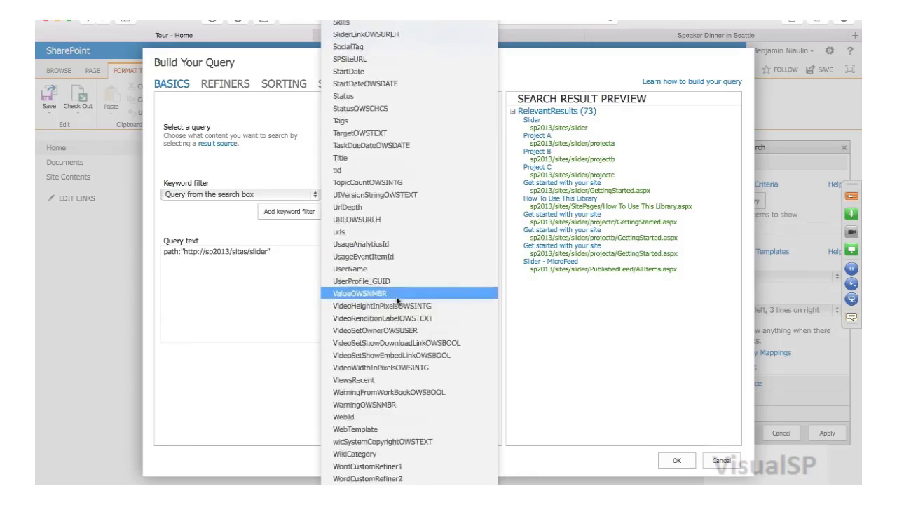
pyautogui.click(344, 326)
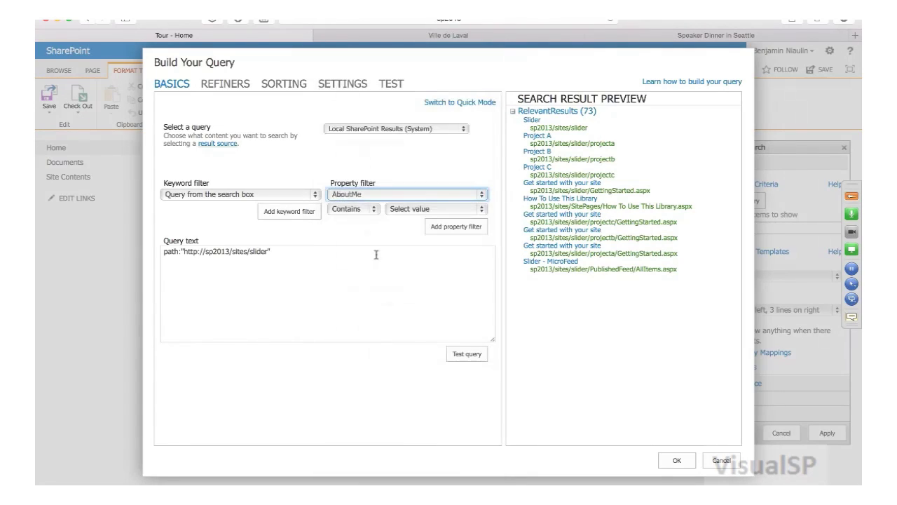
# - Add the Title property filter to the query text as Contains with the manual value "Project", and test the query
pyautogui.click(359, 208)
pyautogui.click(431, 210)
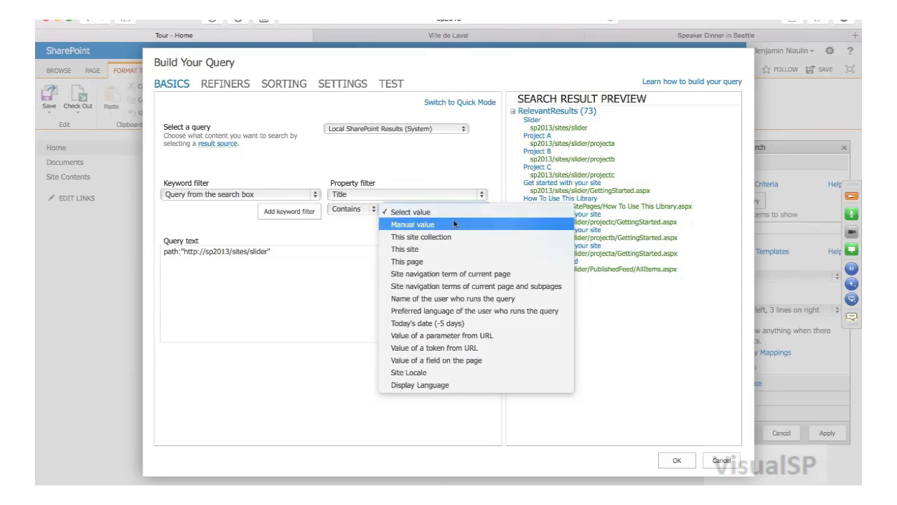
pyautogui.click(452, 225)
pyautogui.click(440, 223)
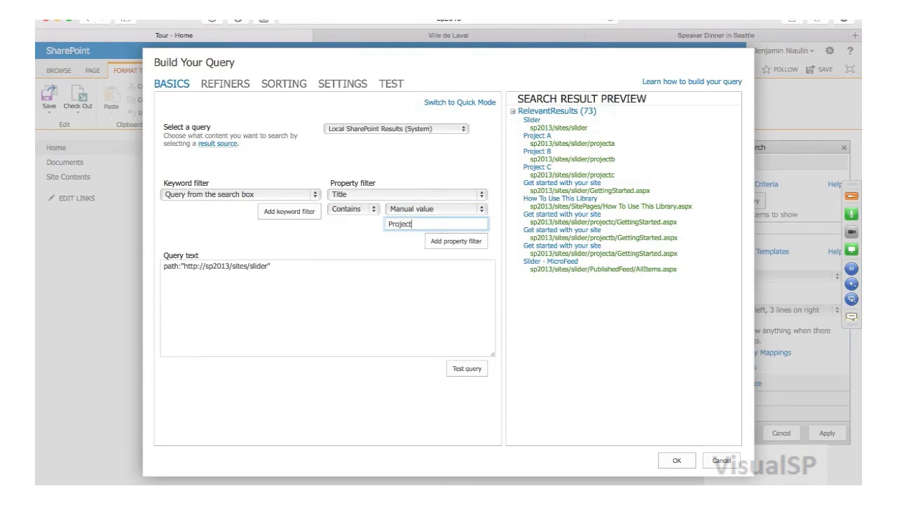
pyautogui.click(476, 244)
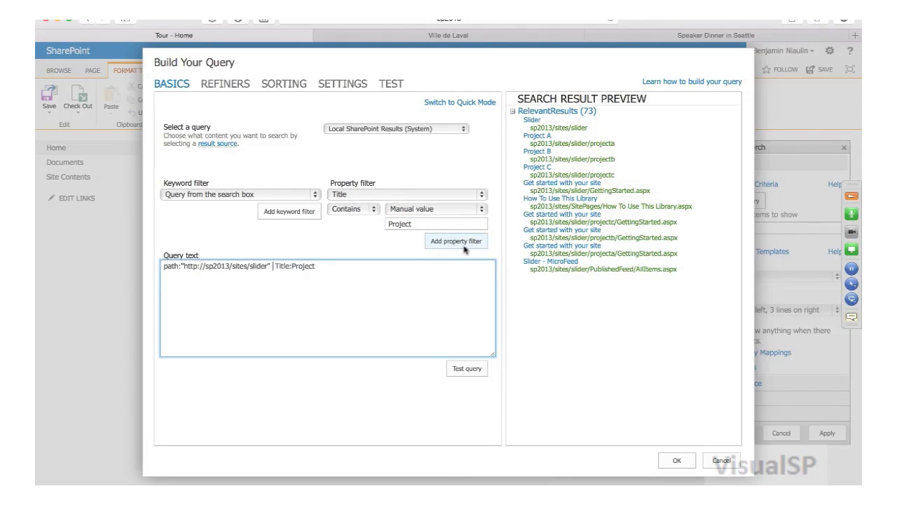
pyautogui.moveTo(274, 266); pyautogui.dragTo(340, 263)
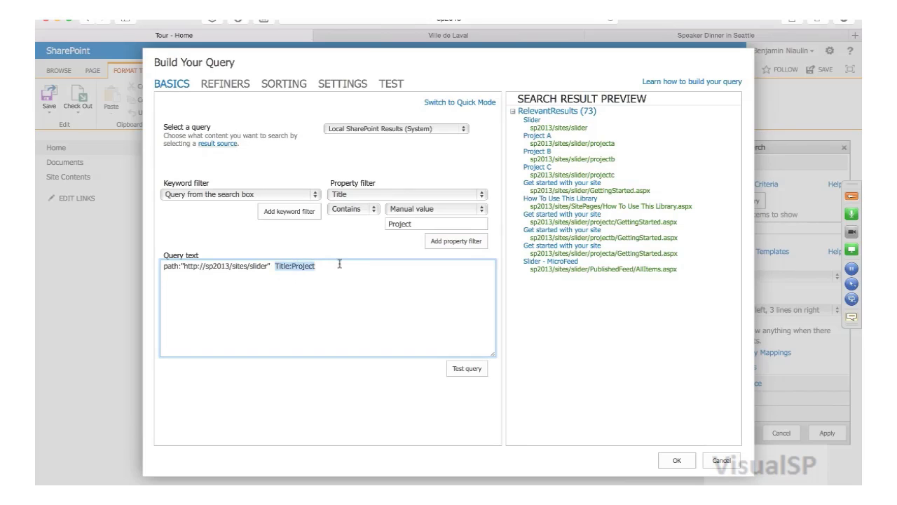
pyautogui.click(466, 368)
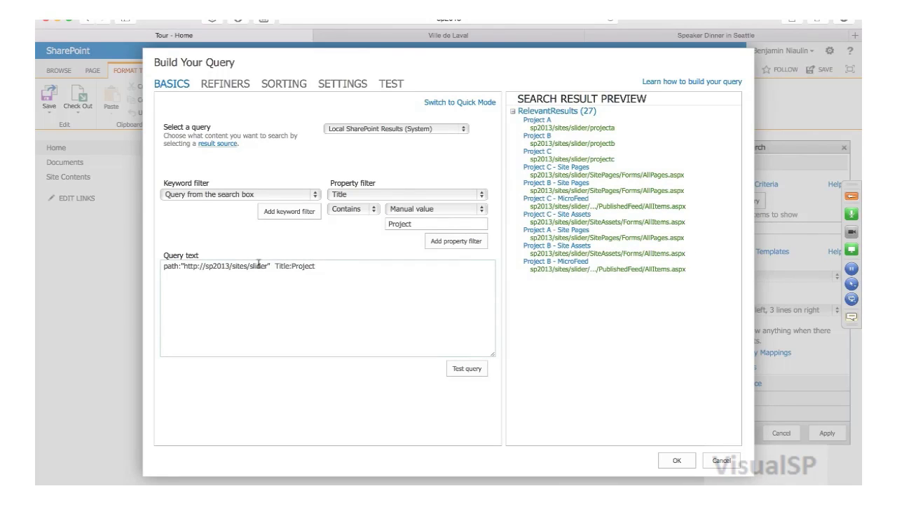
# - Restrict the query with the "Only return sites" keyword filter, test it, and accept the query
pyautogui.moveTo(269, 265); pyautogui.dragTo(175, 266)
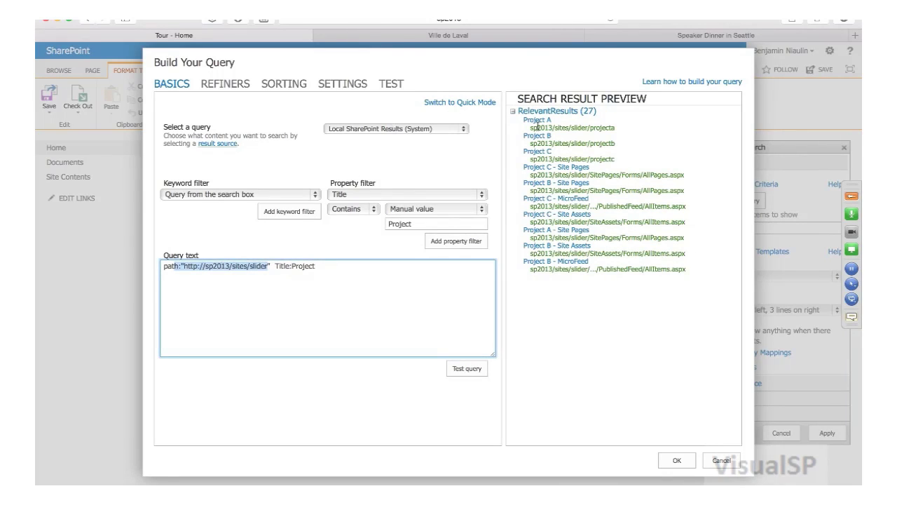
pyautogui.click(383, 271)
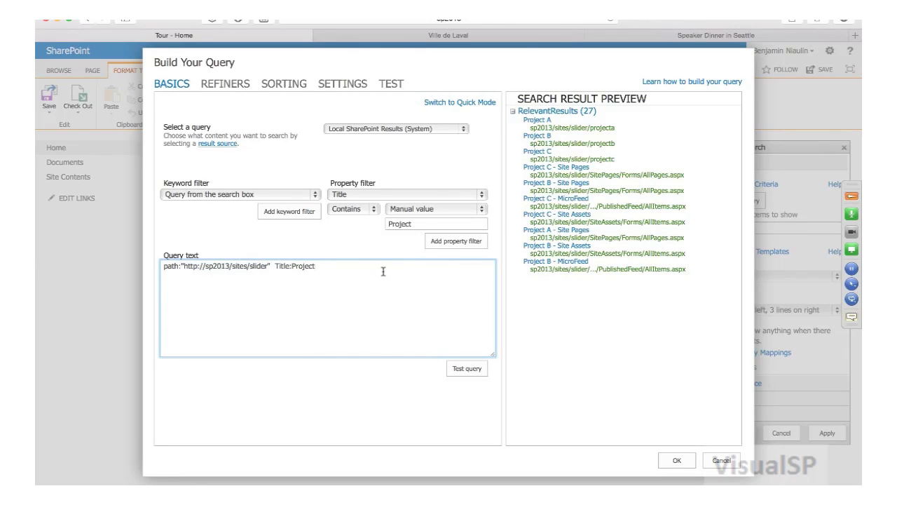
pyautogui.click(253, 196)
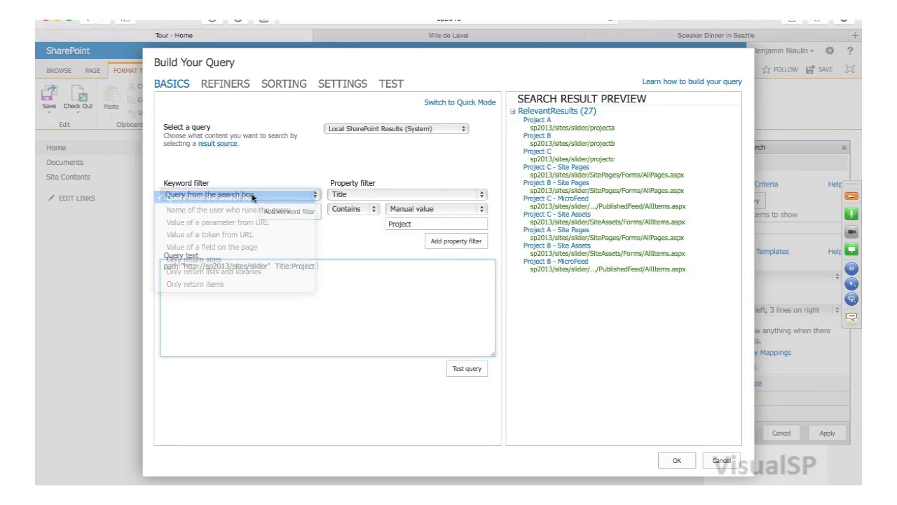
pyautogui.click(235, 260)
pyautogui.click(289, 211)
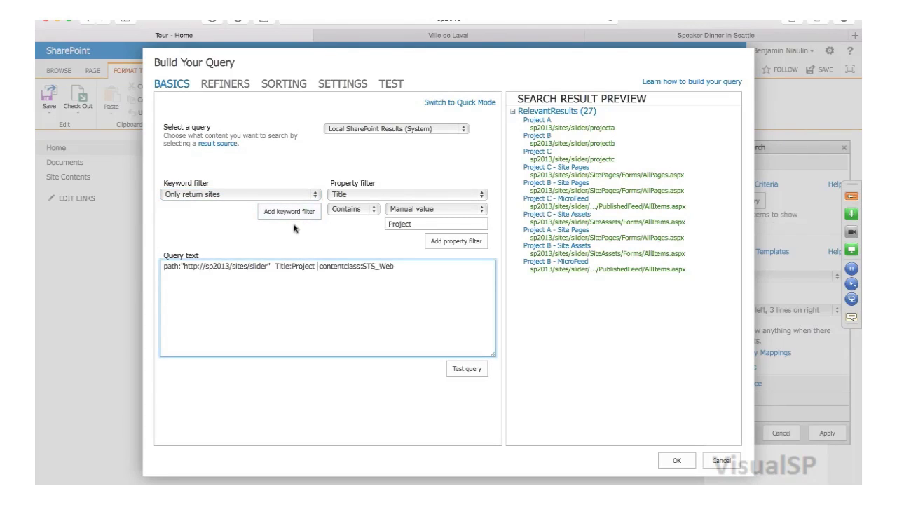
pyautogui.click(473, 369)
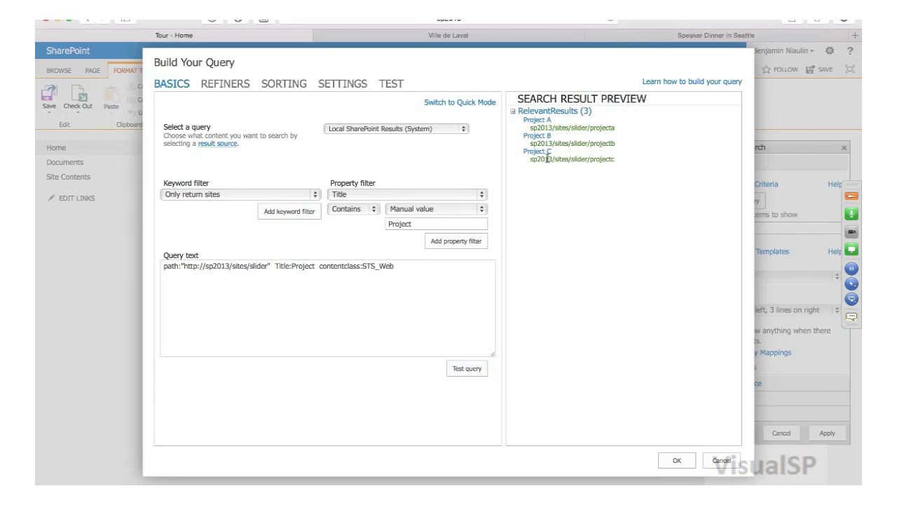
pyautogui.click(678, 460)
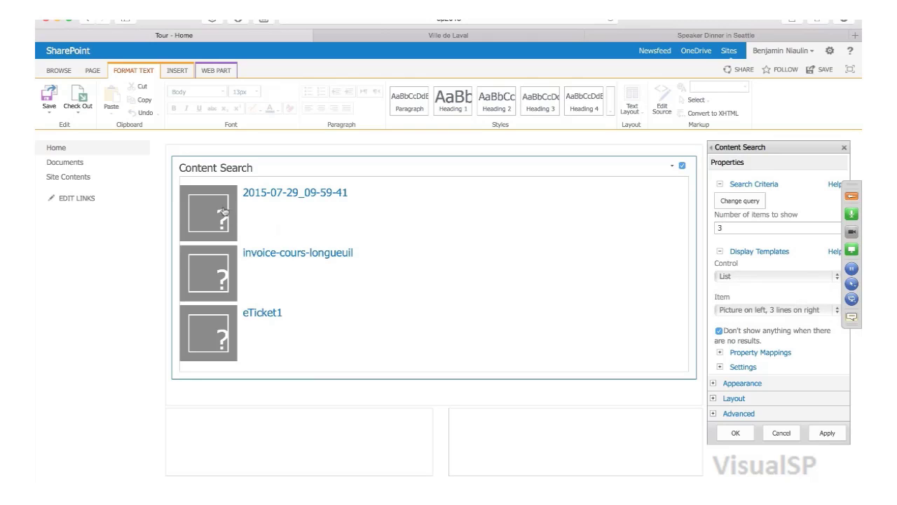
# - Keep List as the control display template and enable changing the managed property mappings for the item display template
pyautogui.click(780, 313)
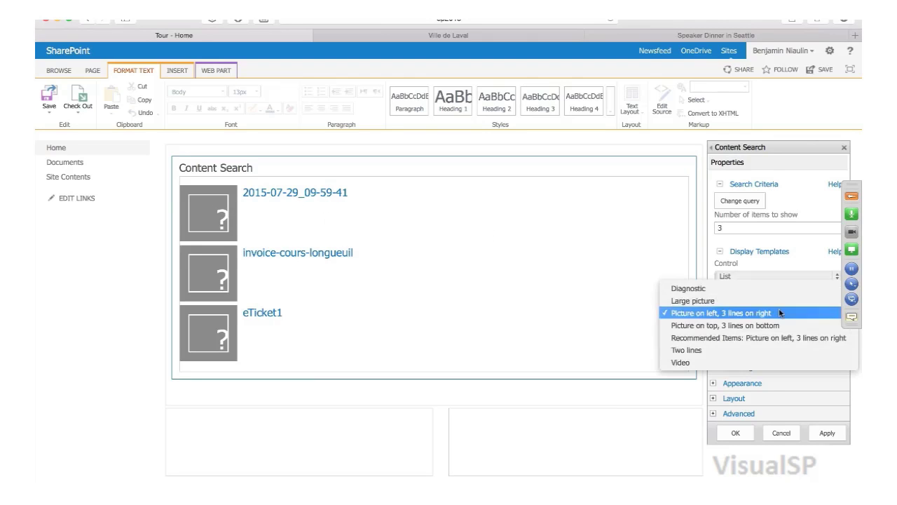
pyautogui.click(736, 276)
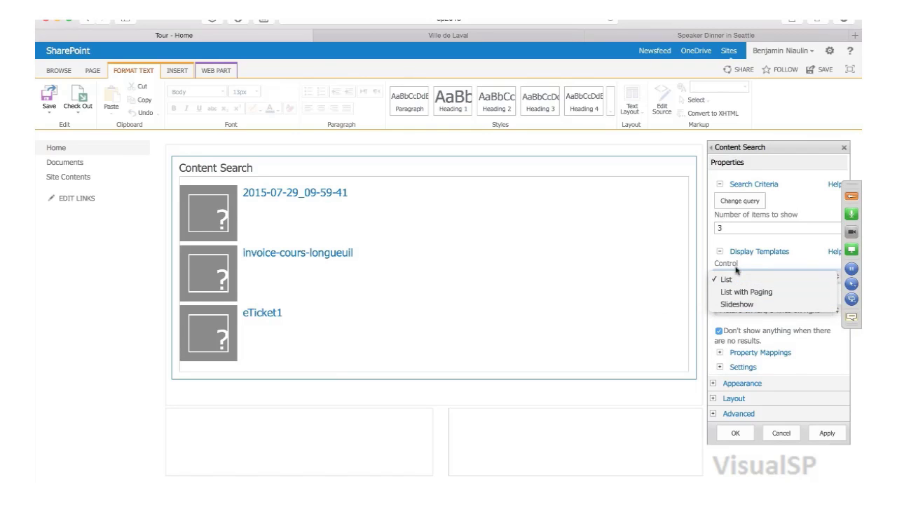
pyautogui.click(735, 278)
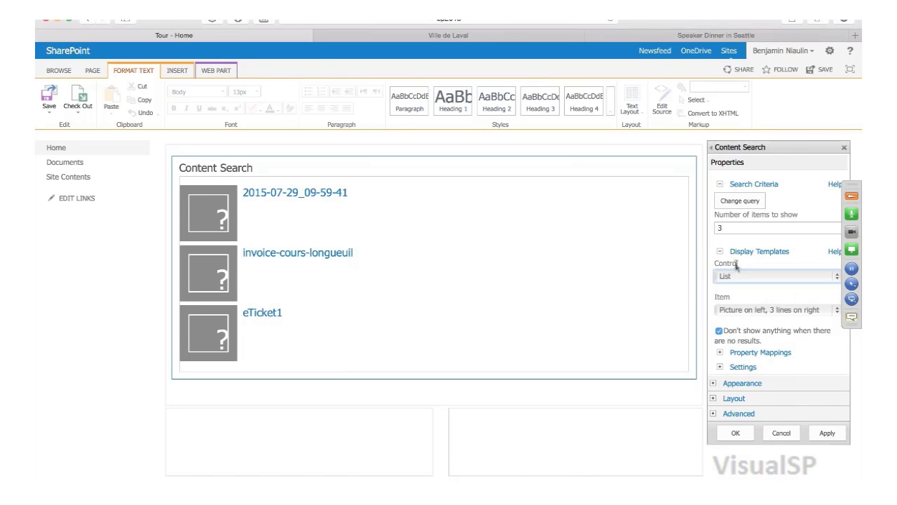
pyautogui.click(764, 353)
pyautogui.scroll(-3, 778, 331)
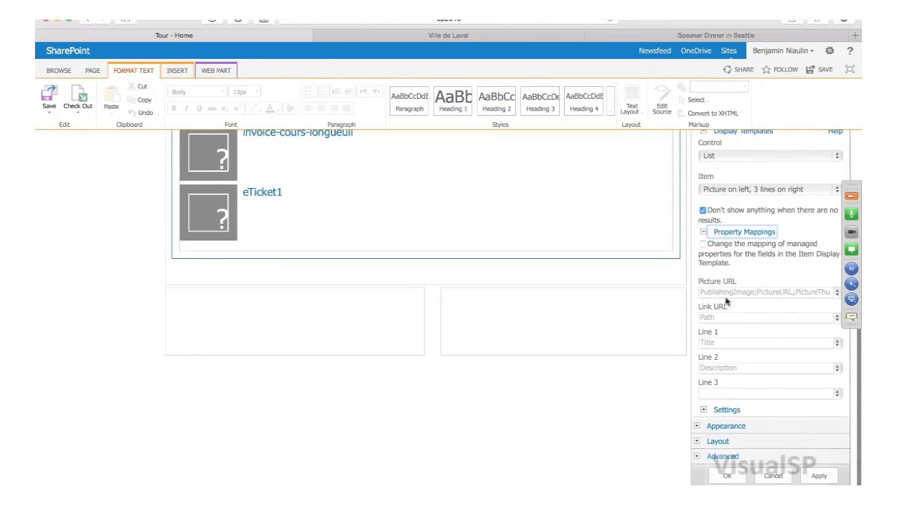
pyautogui.click(703, 244)
pyautogui.scroll(1, 747, 232)
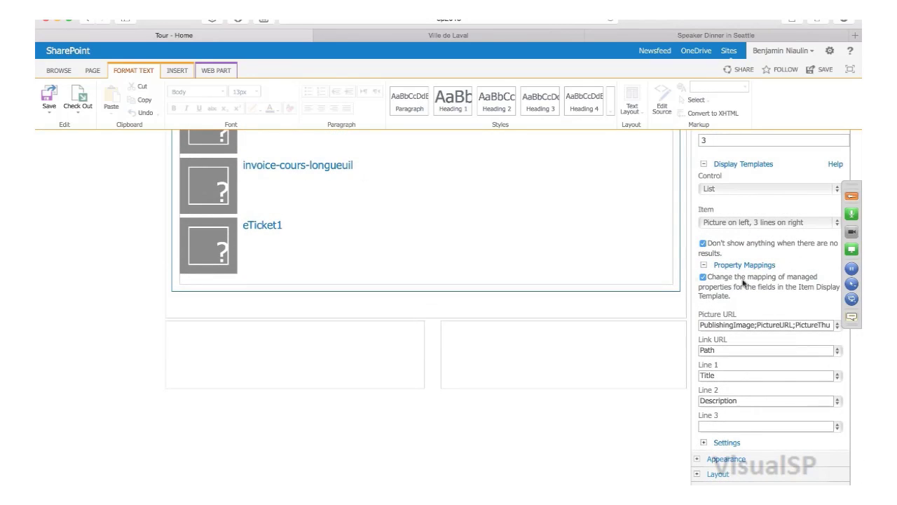
pyautogui.scroll(-1, 771, 270)
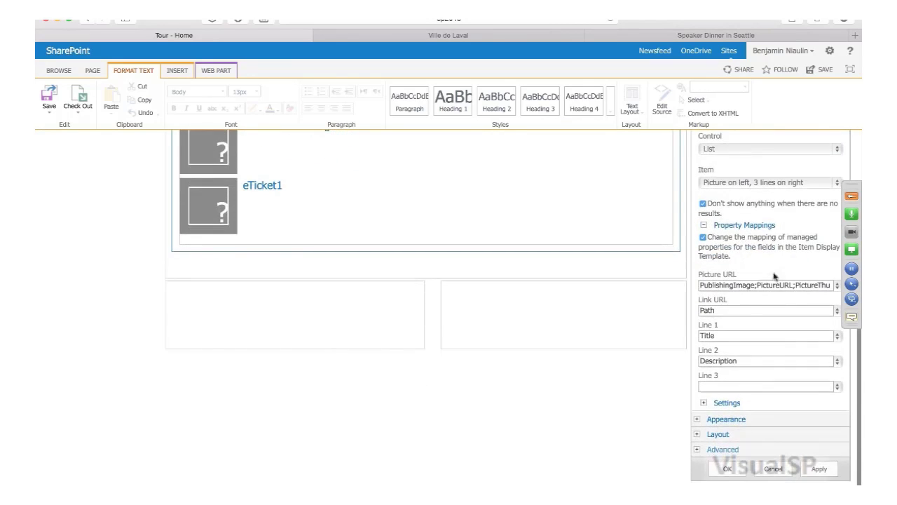
# - Replace the Picture URL mapping with the SiteLogo managed property and confirm the web part's properties
pyautogui.click(723, 285)
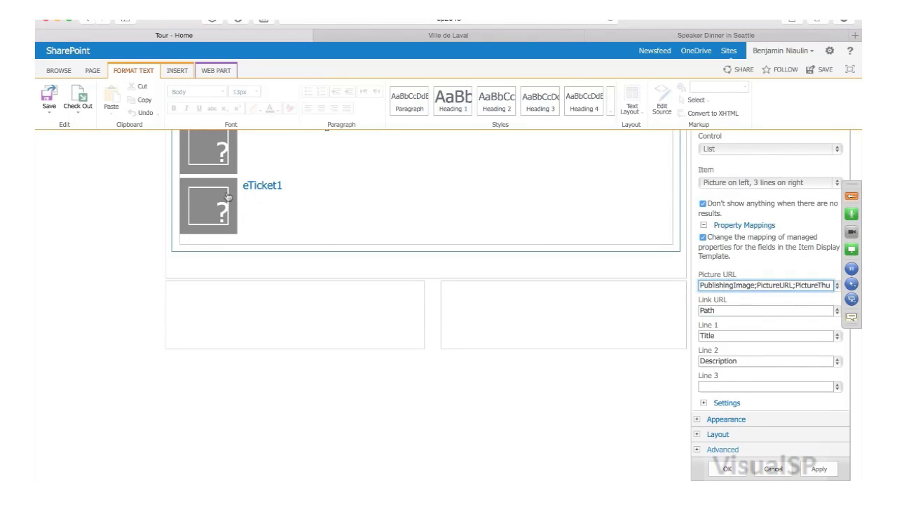
pyautogui.press('super+a')
pyautogui.press('BackSpace')
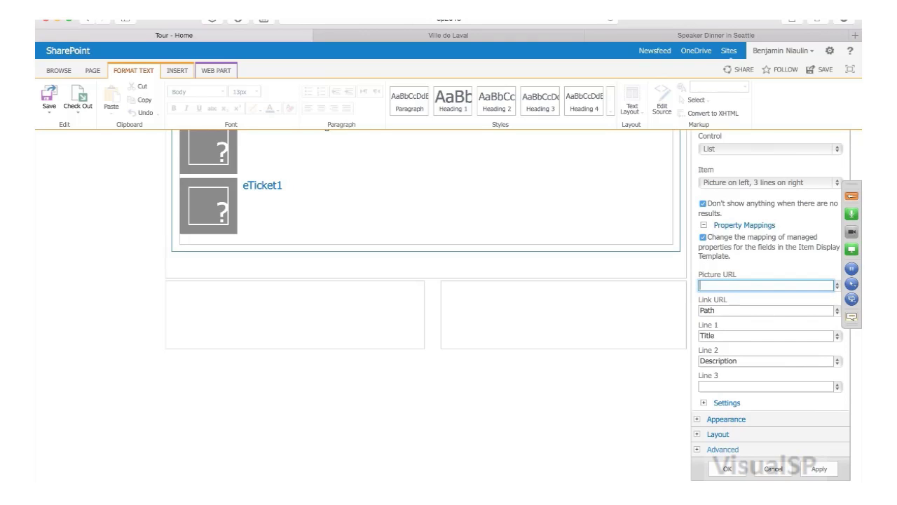
pyautogui.click(836, 289)
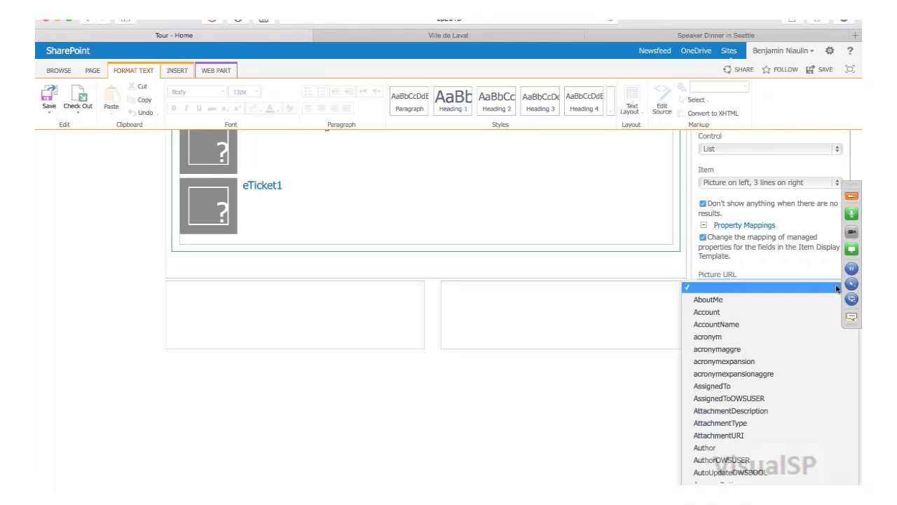
pyautogui.scroll(-10, 755, 350)
pyautogui.scroll(-15, 756, 377)
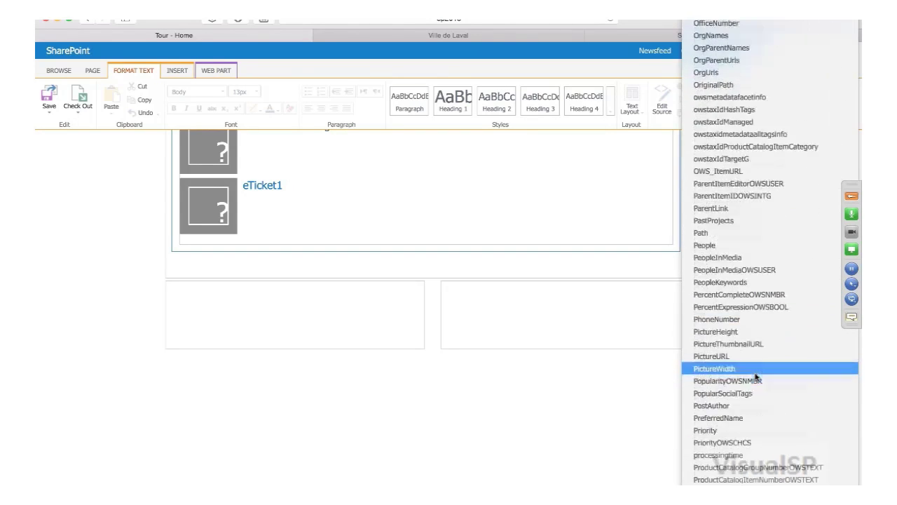
pyautogui.scroll(-20, 756, 377)
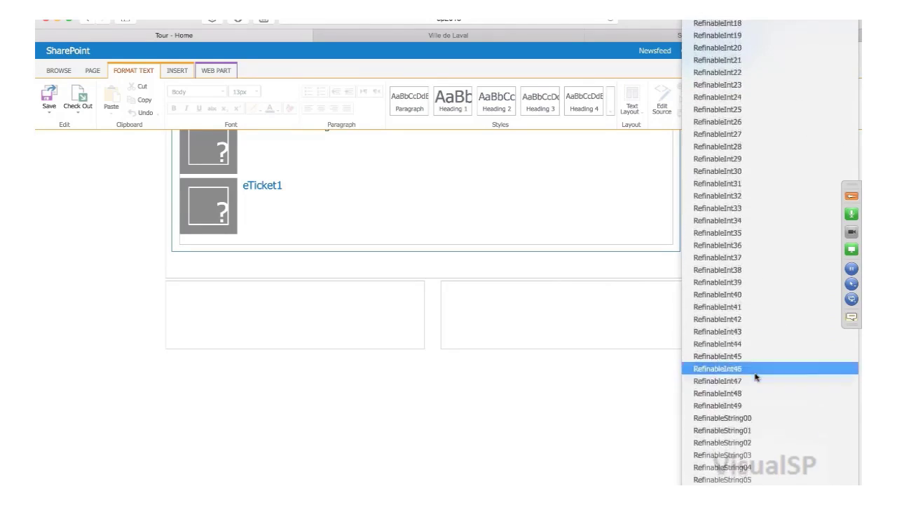
pyautogui.scroll(-20, 756, 377)
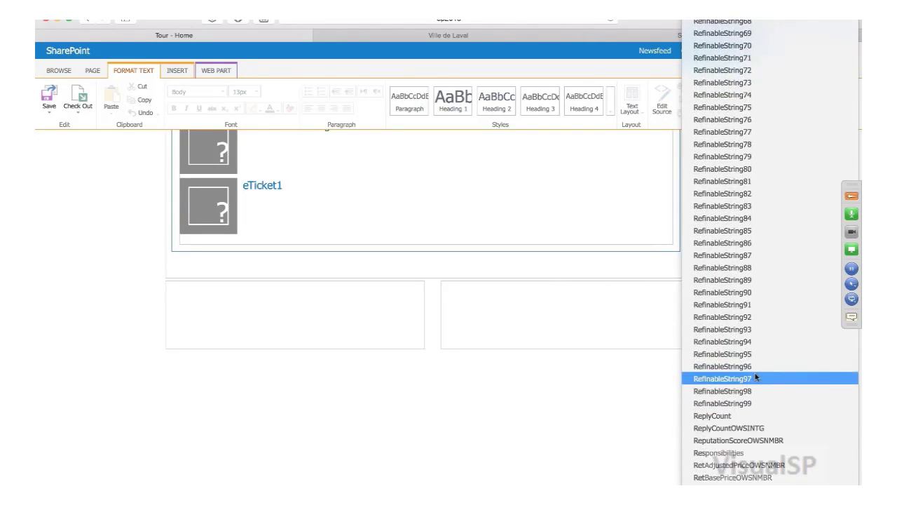
pyautogui.scroll(-10, 756, 377)
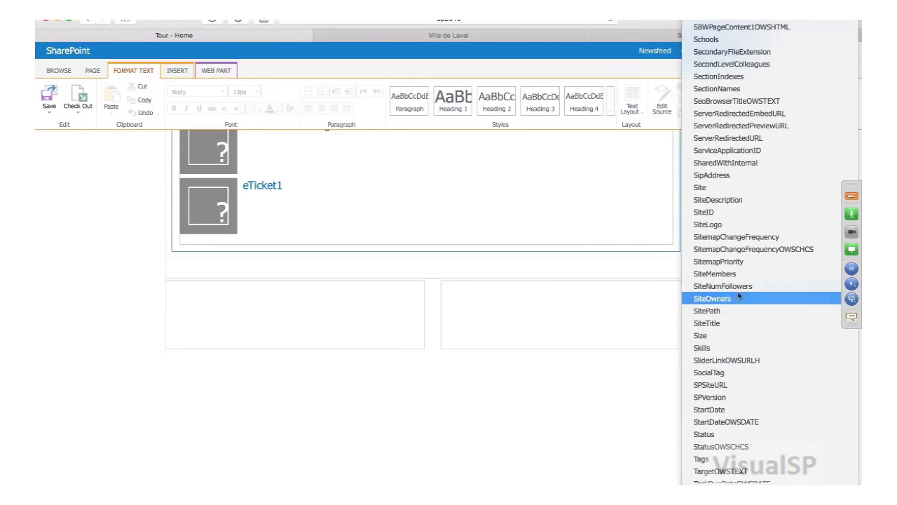
pyautogui.click(711, 226)
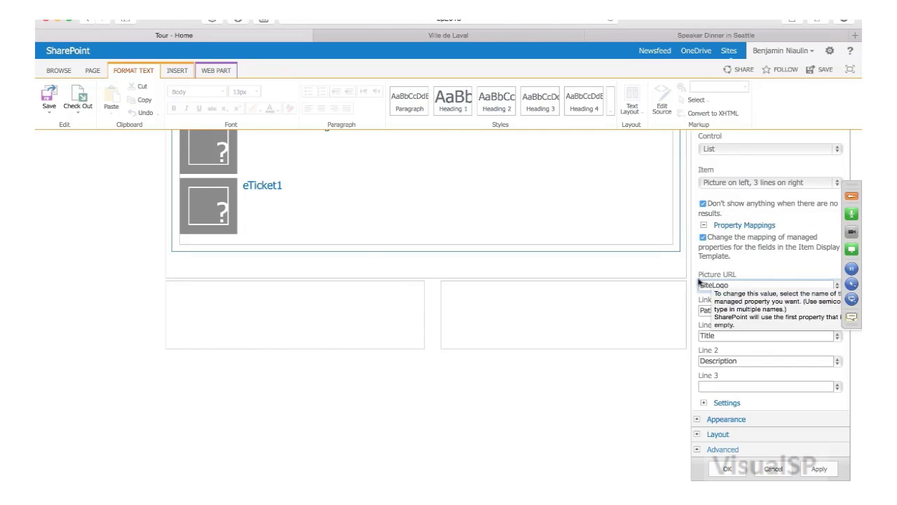
pyautogui.click(716, 470)
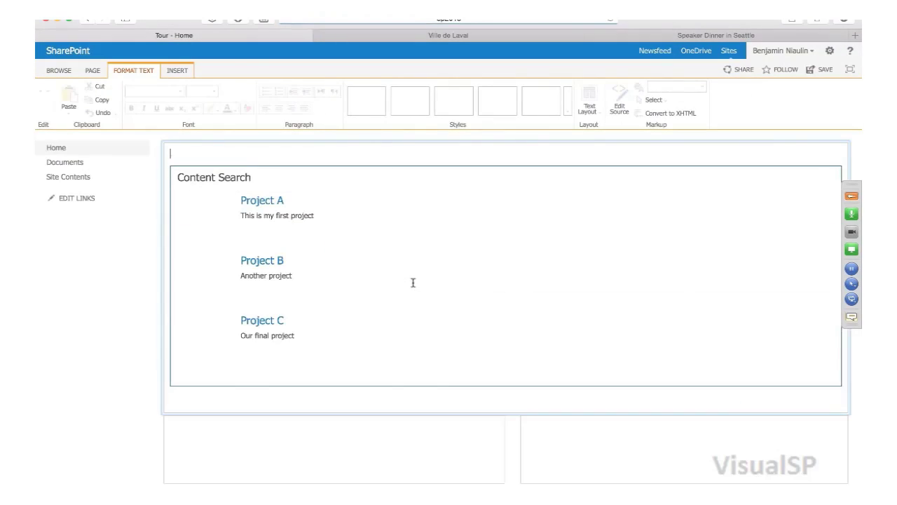
# - Save the Tour home page and open the site's contents
pyautogui.click(49, 98)
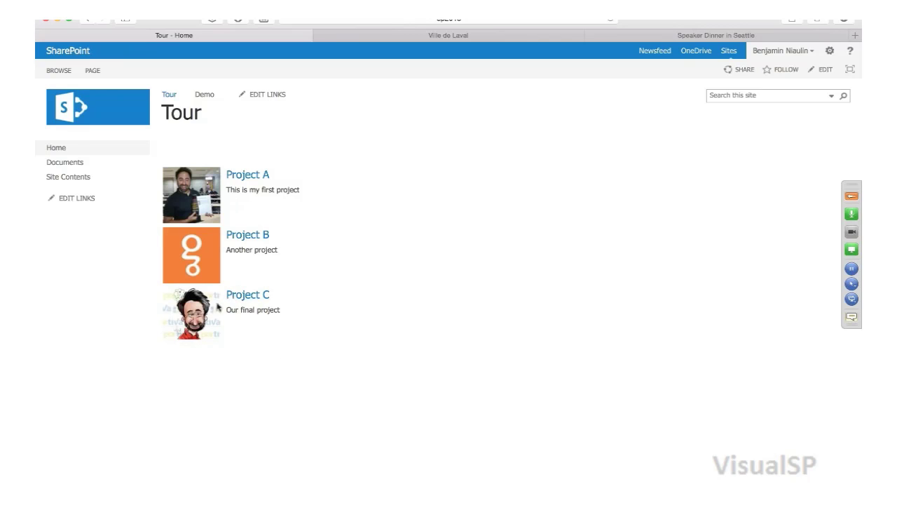
pyautogui.click(86, 178)
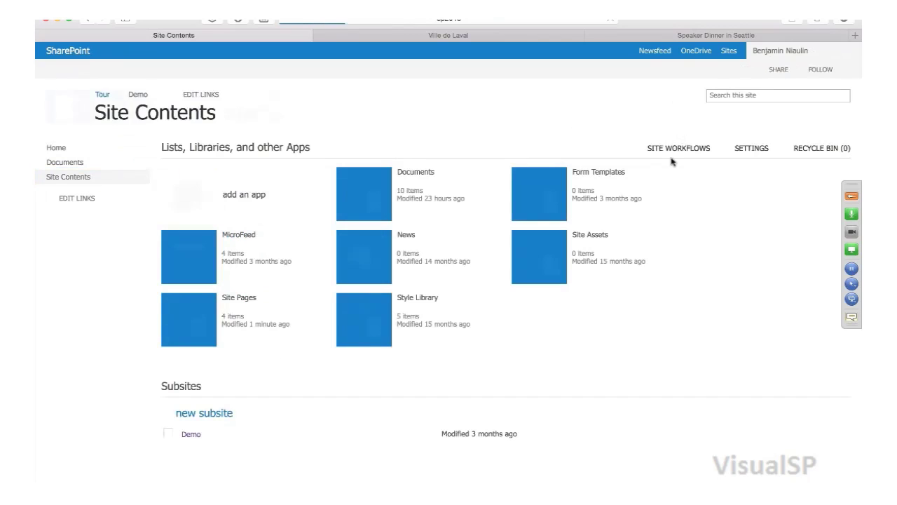
# - Open the Slider site from the followed sites to view its home page and project links
pyautogui.click(729, 51)
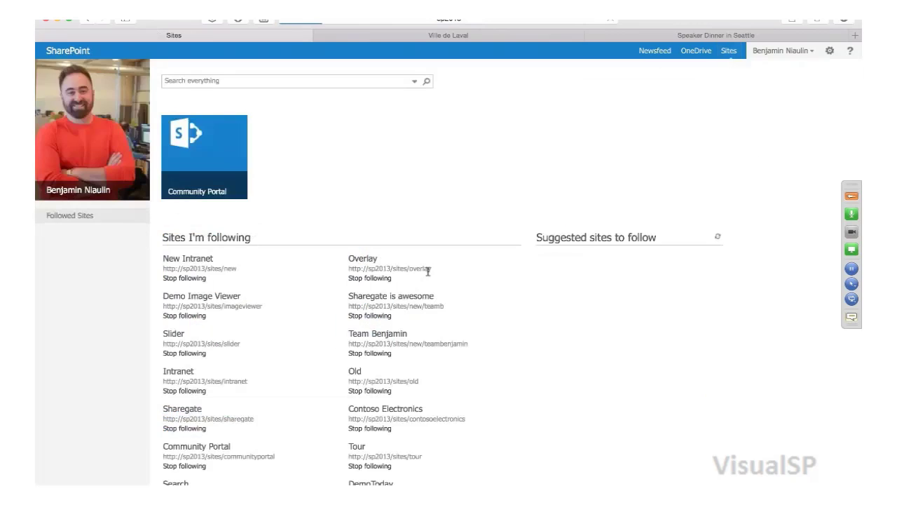
pyautogui.scroll(-3, 326, 241)
pyautogui.click(174, 210)
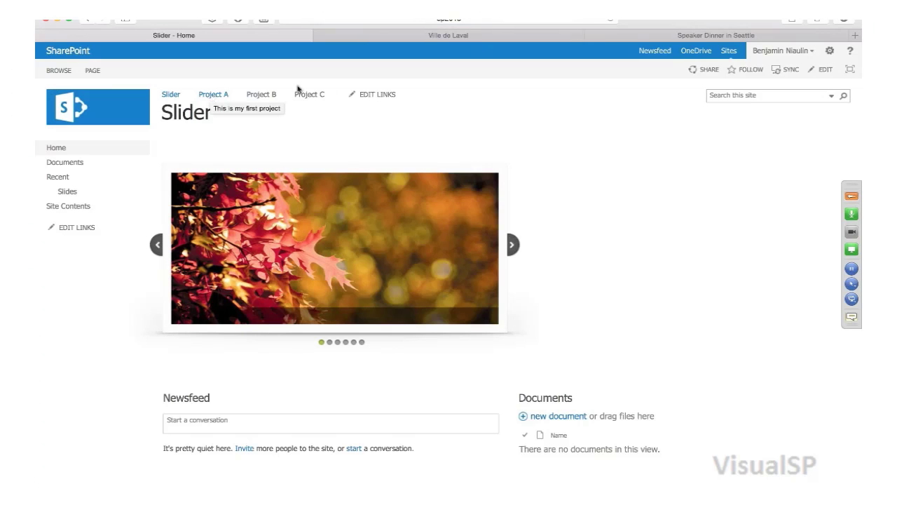
# - Return to the Tour site's home page and open its Content Search web part for editing
pyautogui.click(739, 52)
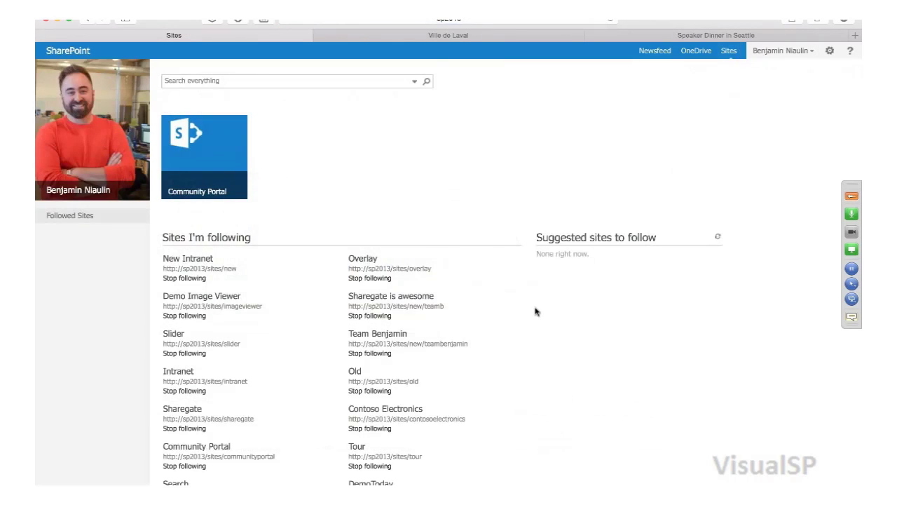
pyautogui.scroll(-3, 535, 309)
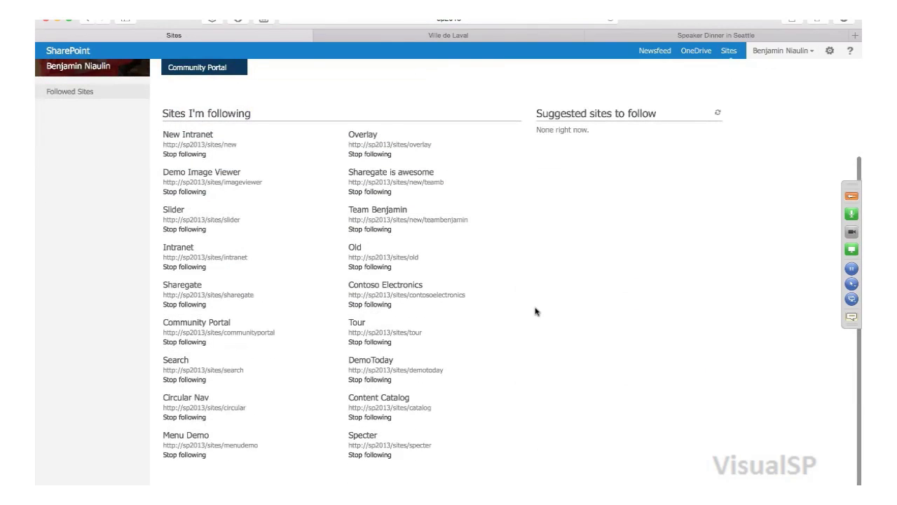
pyautogui.click(360, 324)
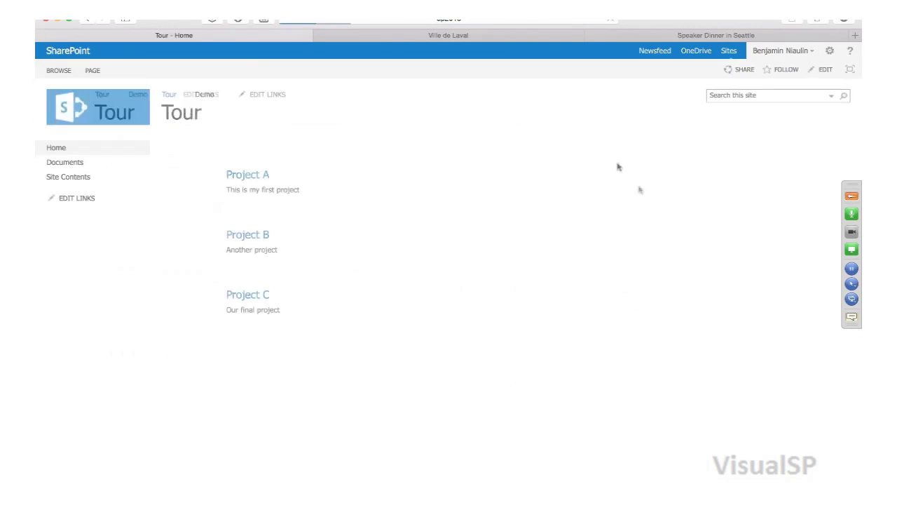
pyautogui.click(824, 69)
pyautogui.click(818, 176)
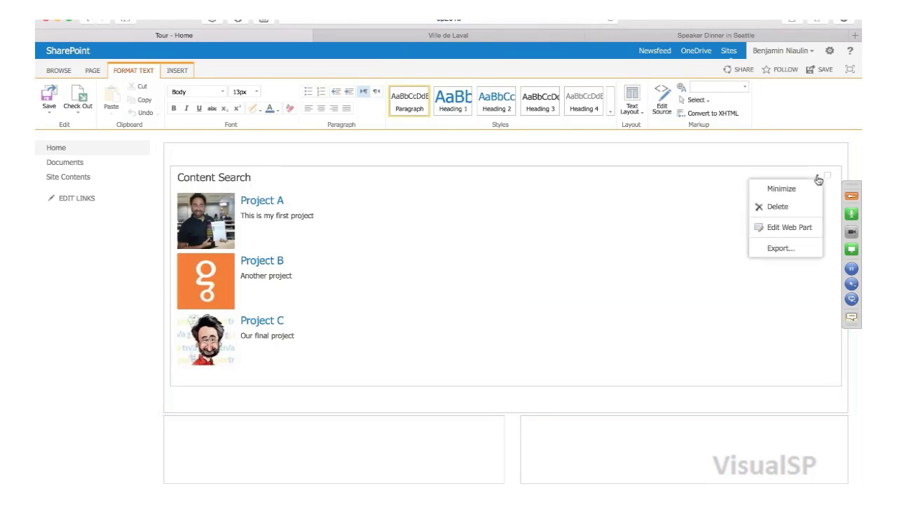
pyautogui.click(781, 227)
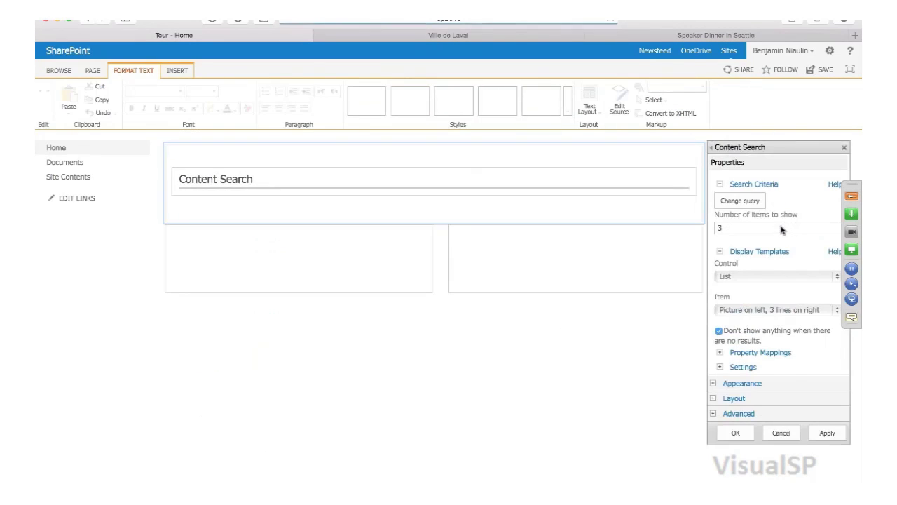
# - Set the web part's control display template to Slideshow and its item display template to Large picture
pyautogui.click(741, 279)
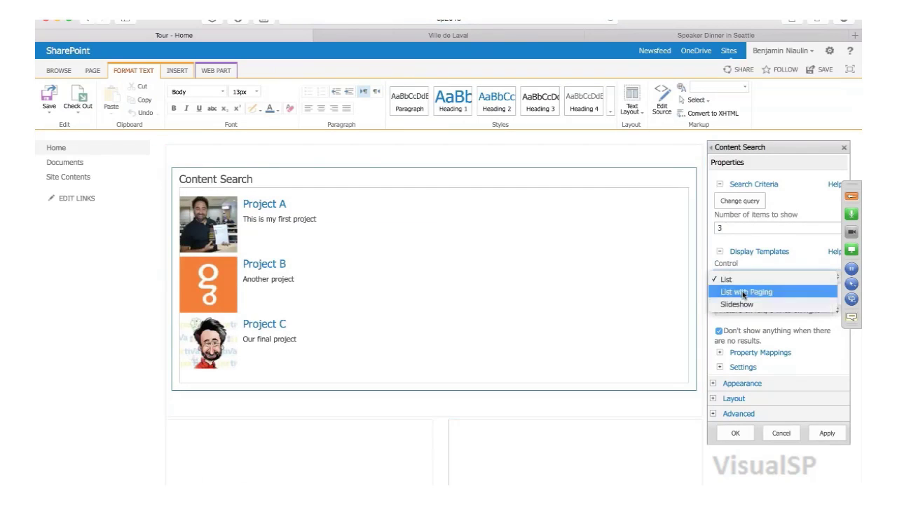
pyautogui.click(743, 300)
pyautogui.click(743, 309)
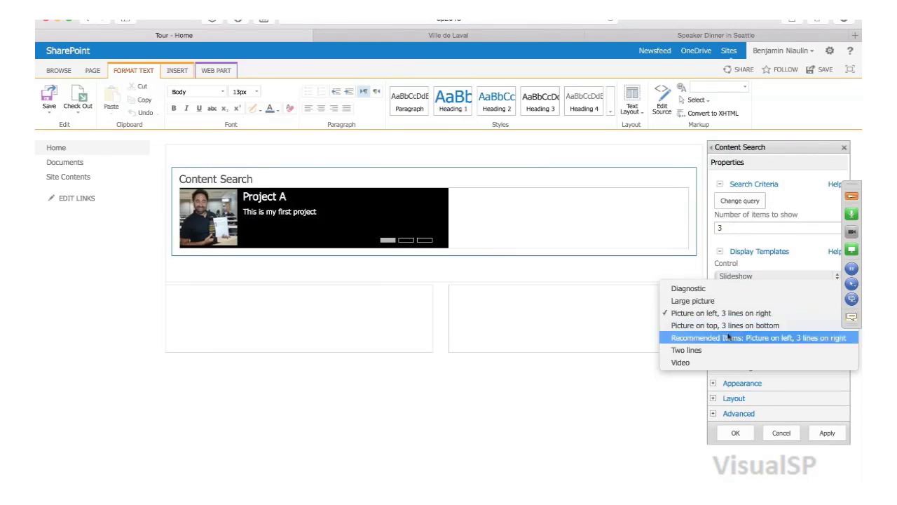
pyautogui.click(723, 310)
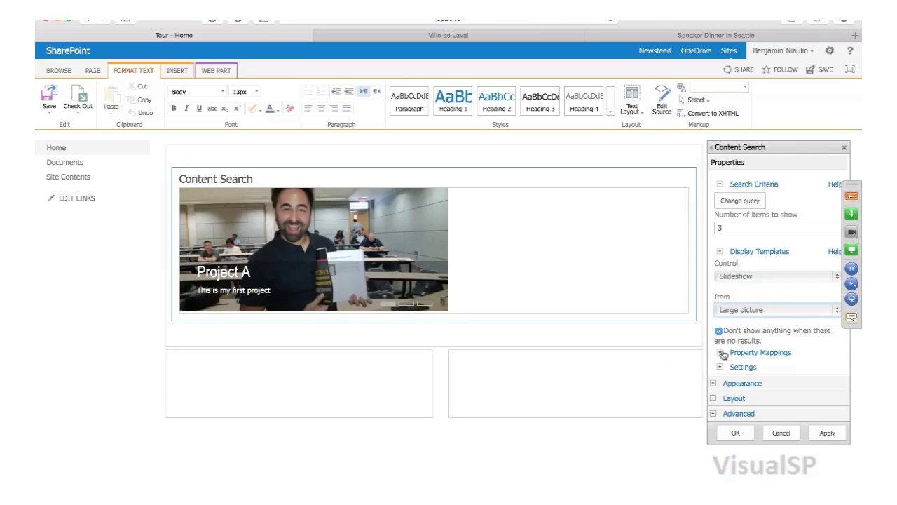
# - Override the property mappings with SiteLogo as the Picture URL, then confirm the web part's properties and save the page
pyautogui.click(722, 353)
pyautogui.click(703, 364)
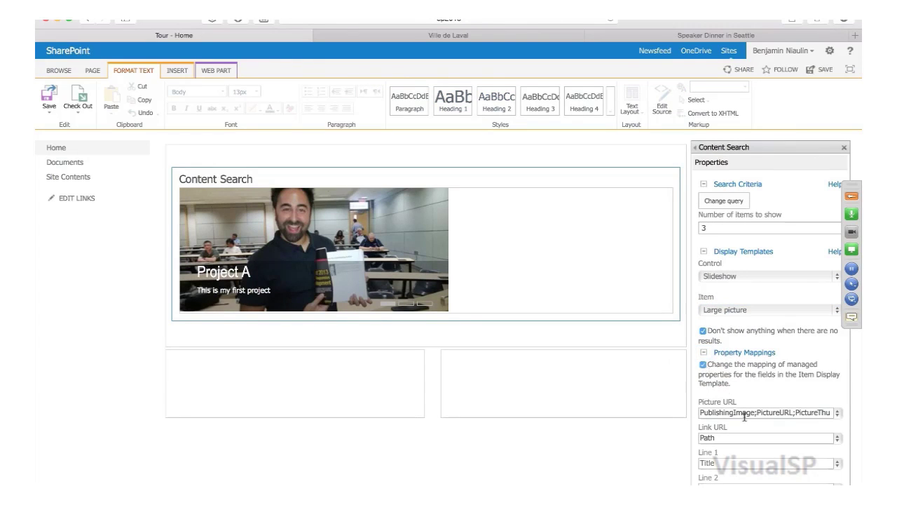
pyautogui.click(744, 413)
pyautogui.write('Site')
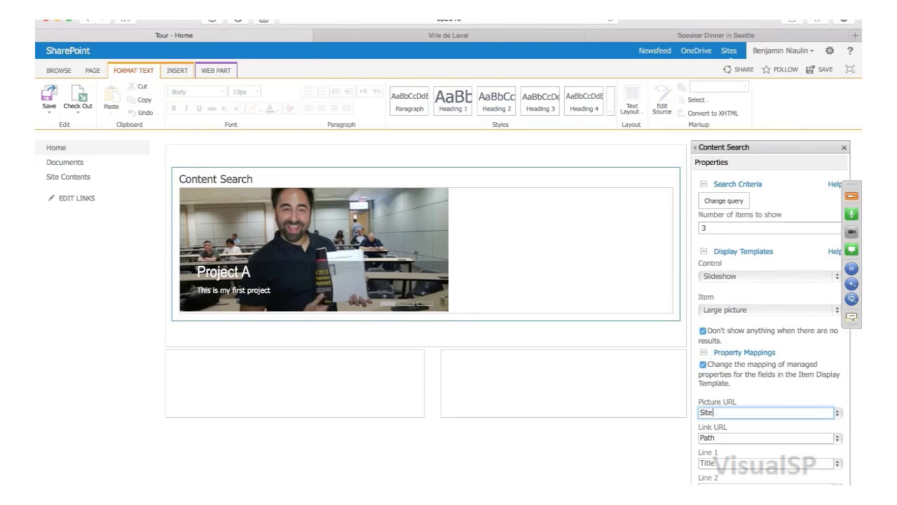
pyautogui.write('Logo')
pyautogui.scroll(-3, 742, 441)
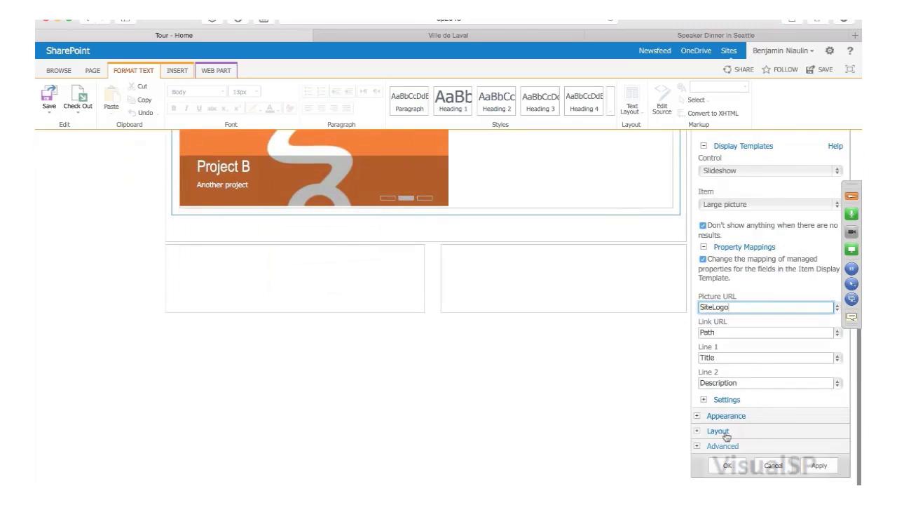
pyautogui.click(726, 465)
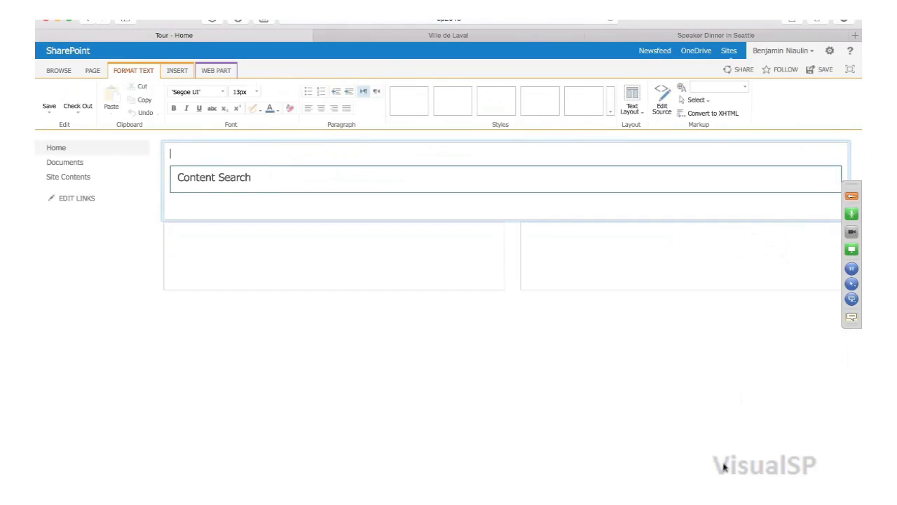
pyautogui.click(50, 98)
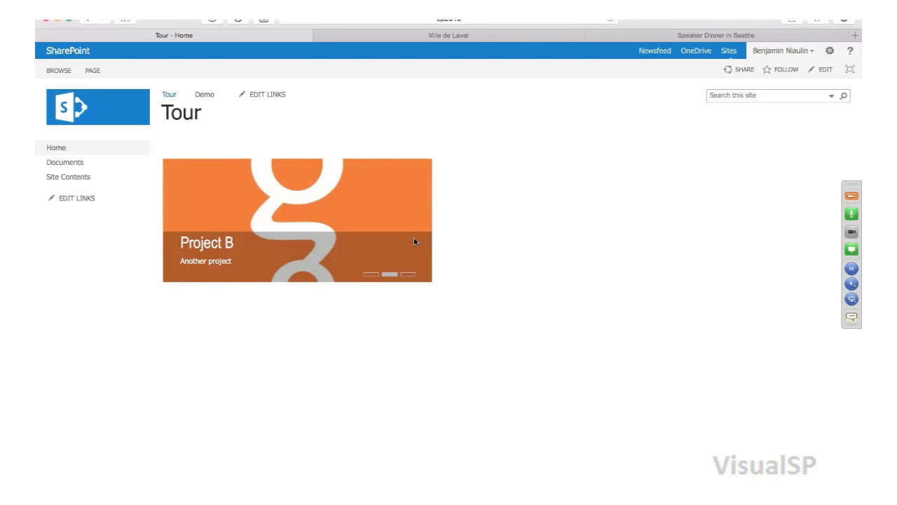
# - Open the Content Catalog site from the followed sites and view its Products list
pyautogui.click(84, 177)
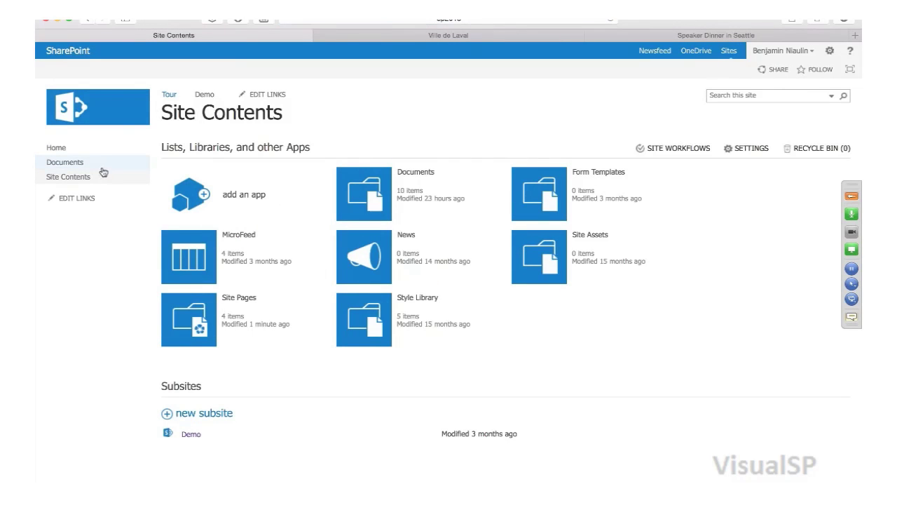
pyautogui.click(729, 51)
pyautogui.scroll(-4, 480, 255)
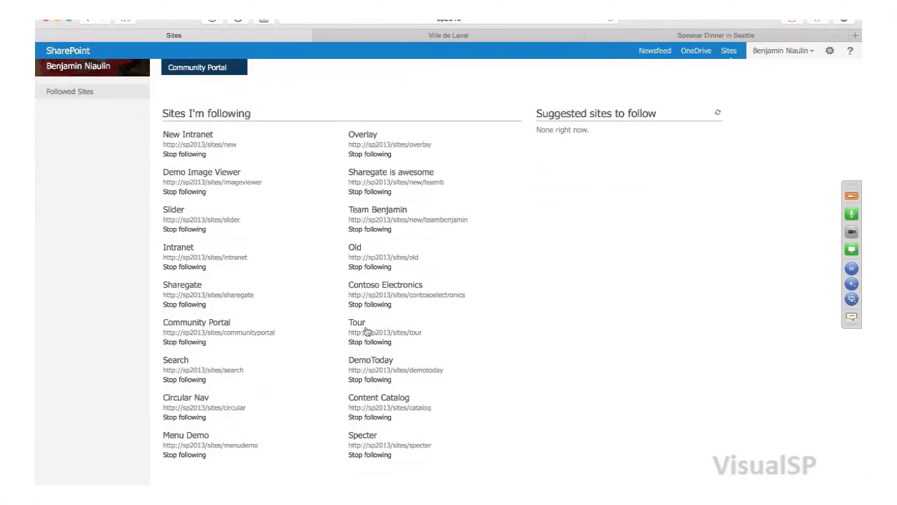
pyautogui.click(397, 397)
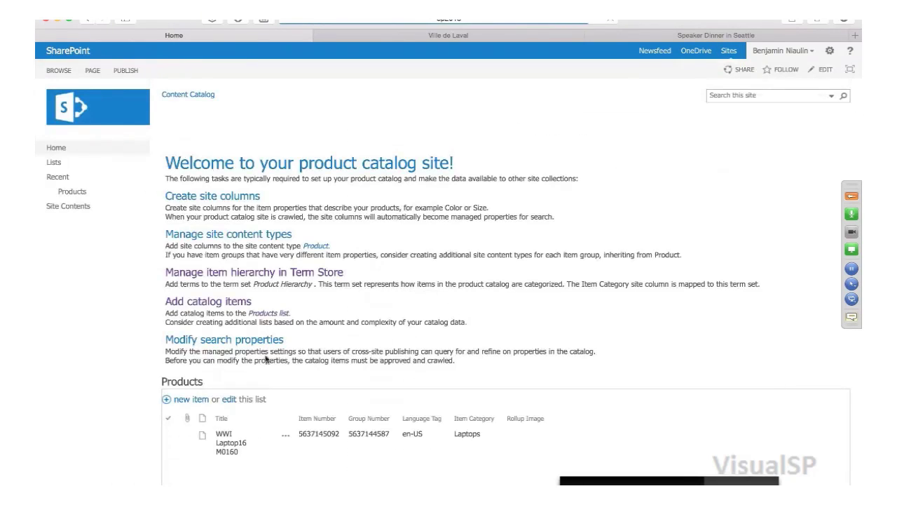
pyautogui.scroll(-2, 341, 325)
pyautogui.click(83, 94)
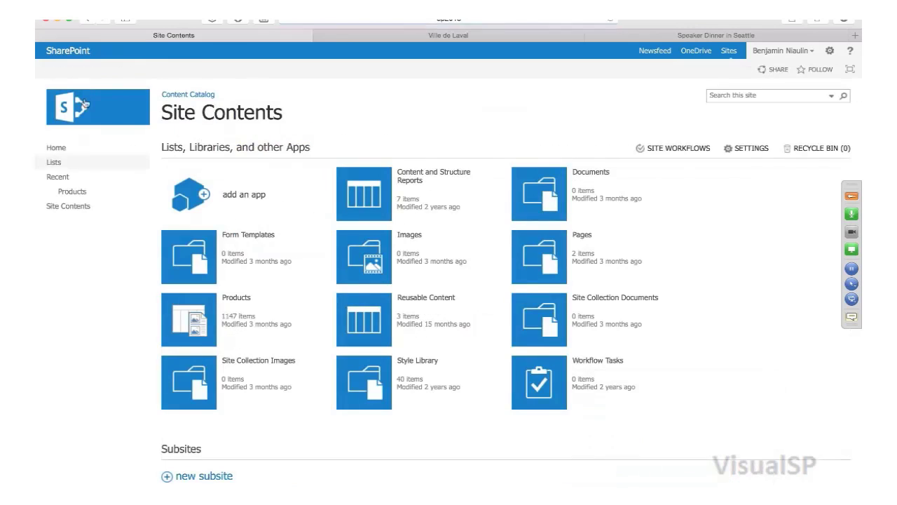
pyautogui.click(81, 191)
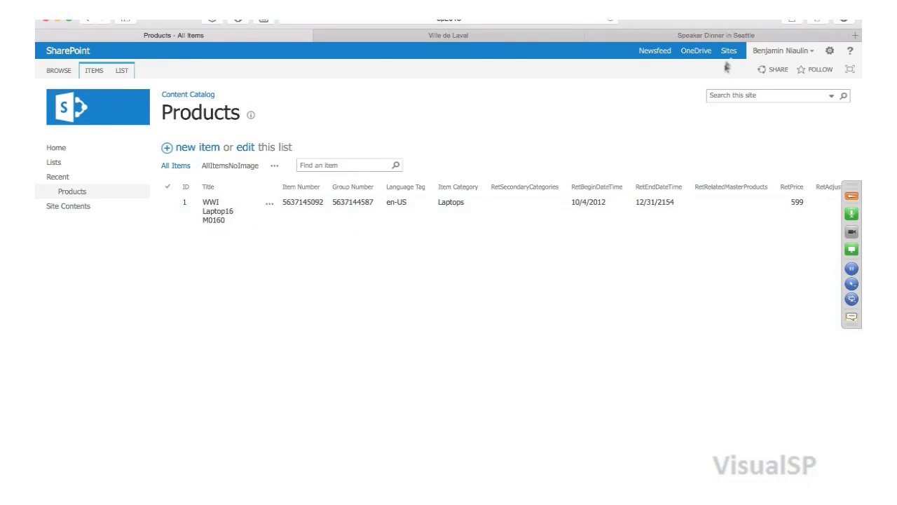
# - Open the Contoso Electronics site and go to its catalog connections management in the site settings
pyautogui.click(729, 50)
pyautogui.scroll(-5, 436, 250)
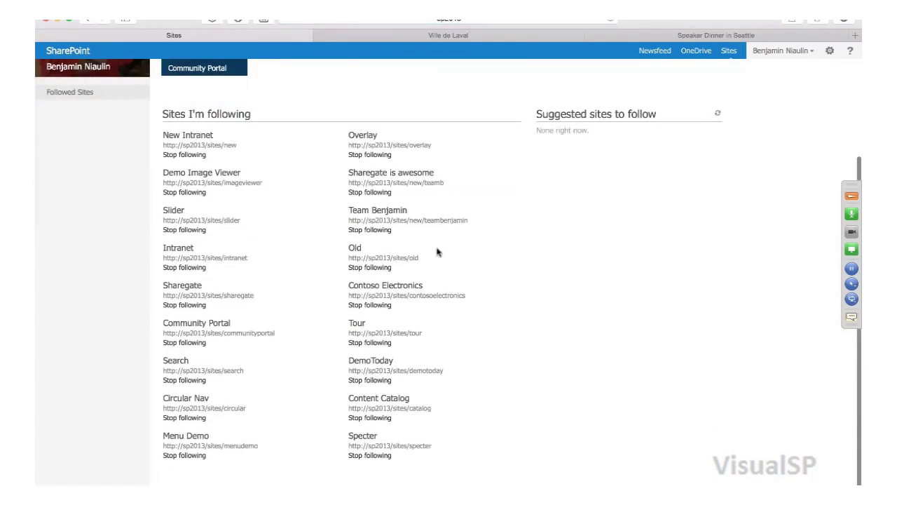
pyautogui.click(407, 286)
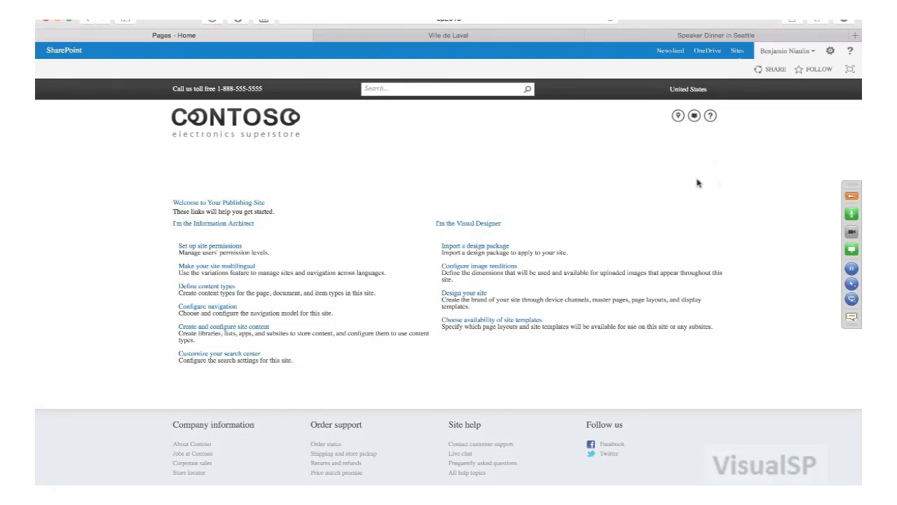
pyautogui.click(831, 52)
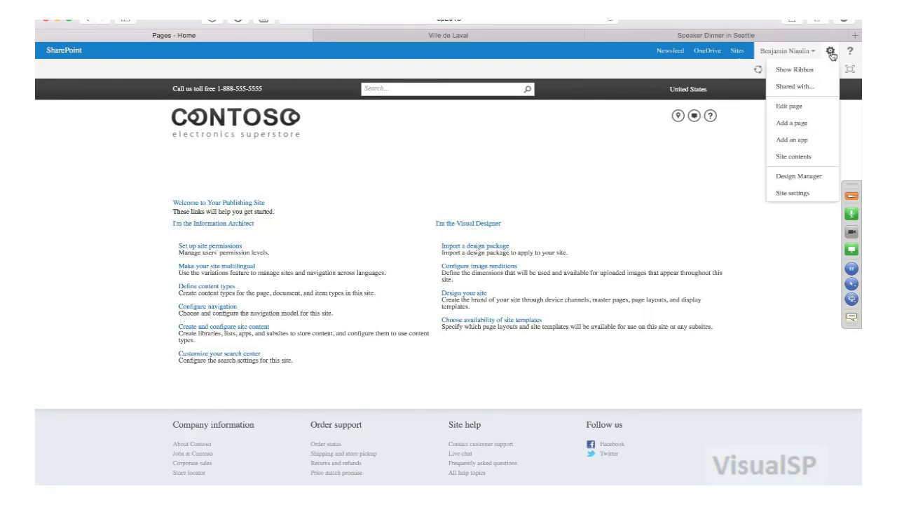
pyautogui.click(799, 193)
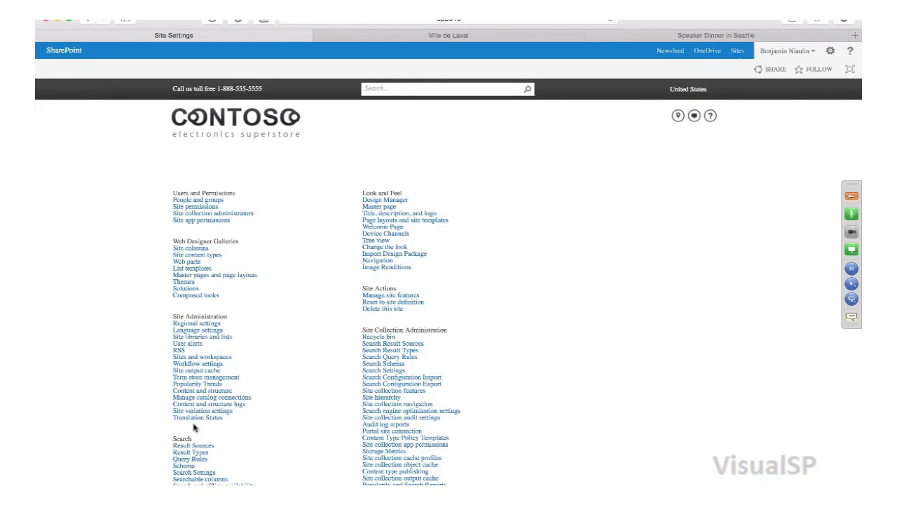
pyautogui.click(190, 398)
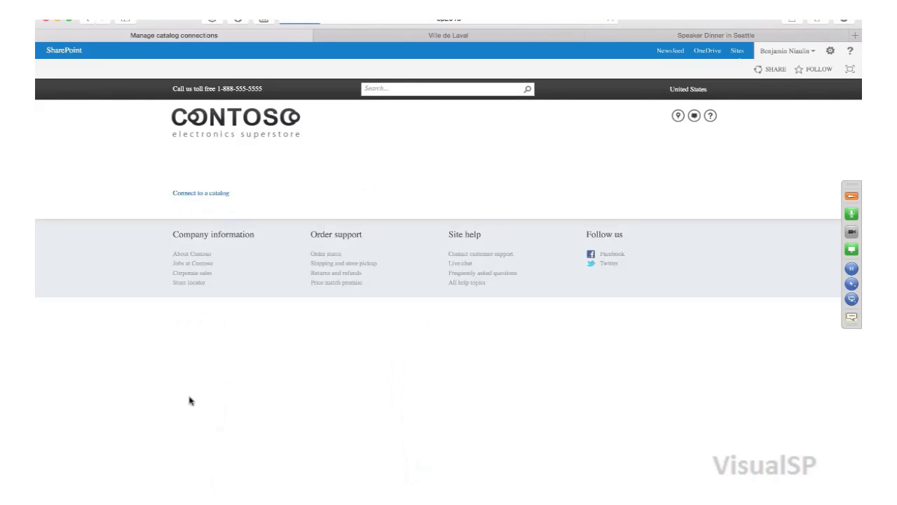
# - Start a new catalog connection to the available "Content Catalog - Products" catalog
pyautogui.click(206, 195)
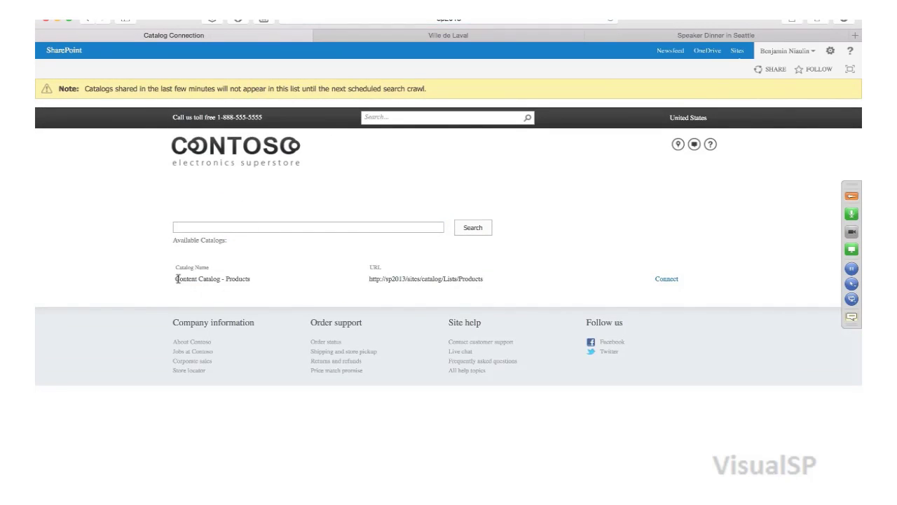
pyautogui.moveTo(177, 279); pyautogui.dragTo(255, 278)
pyautogui.click(218, 280)
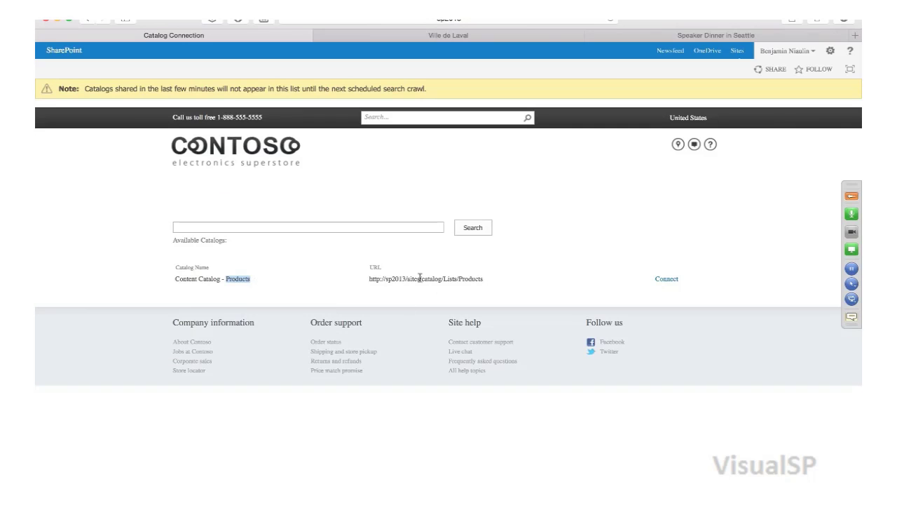
pyautogui.click(669, 280)
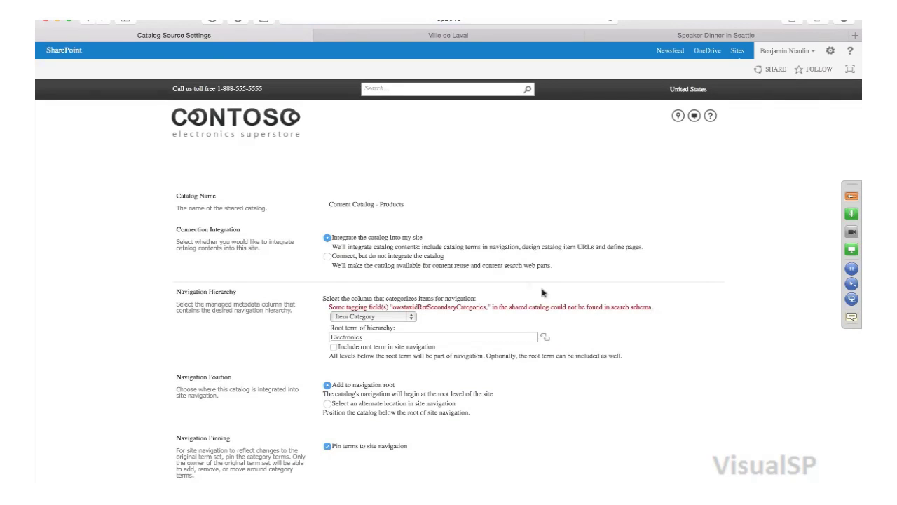
# - Review the catalog source settings, keep new category and item pages based on ContosoElectronicsMaster, confirm the connection, and open the site's home page
pyautogui.scroll(-5, 542, 292)
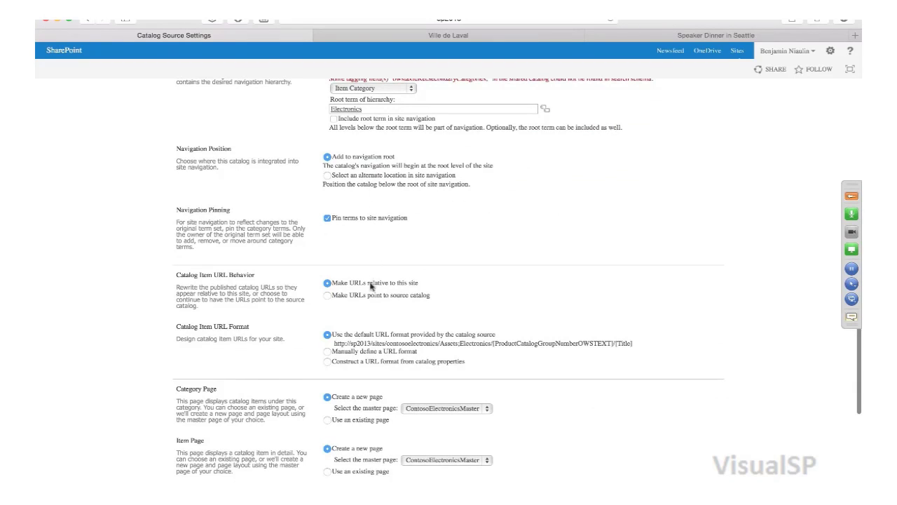
pyautogui.scroll(-3, 561, 229)
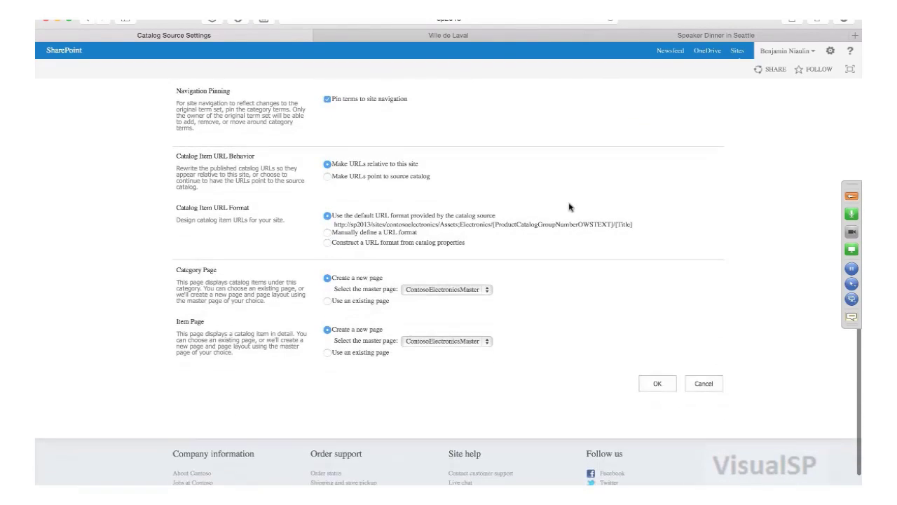
pyautogui.click(369, 302)
pyautogui.click(328, 277)
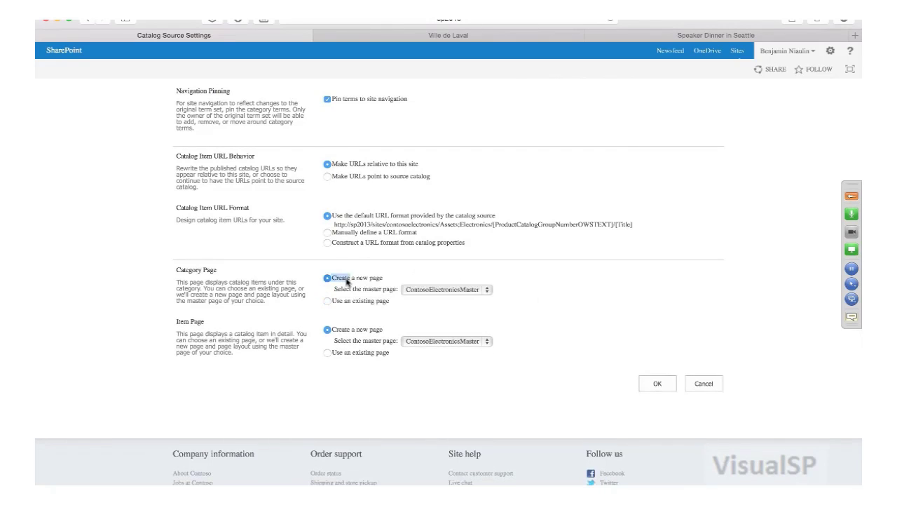
pyautogui.click(481, 291)
pyautogui.click(470, 290)
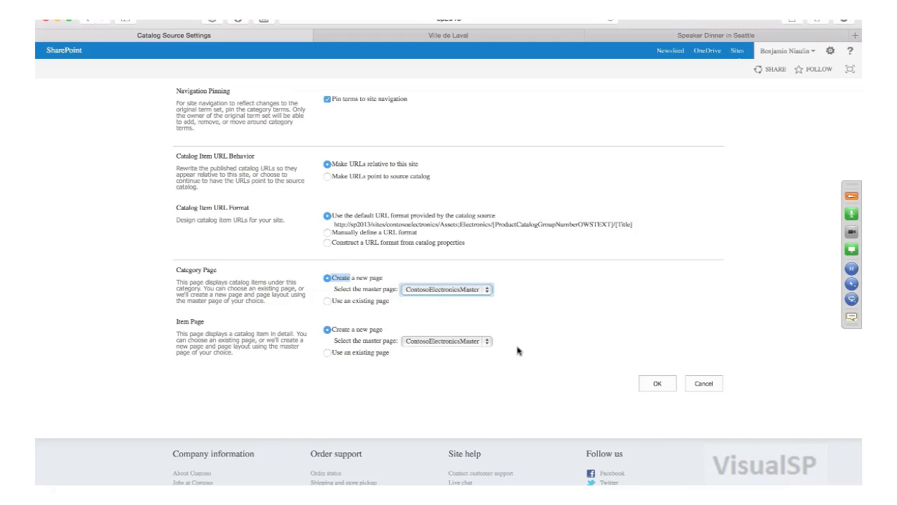
pyautogui.click(560, 345)
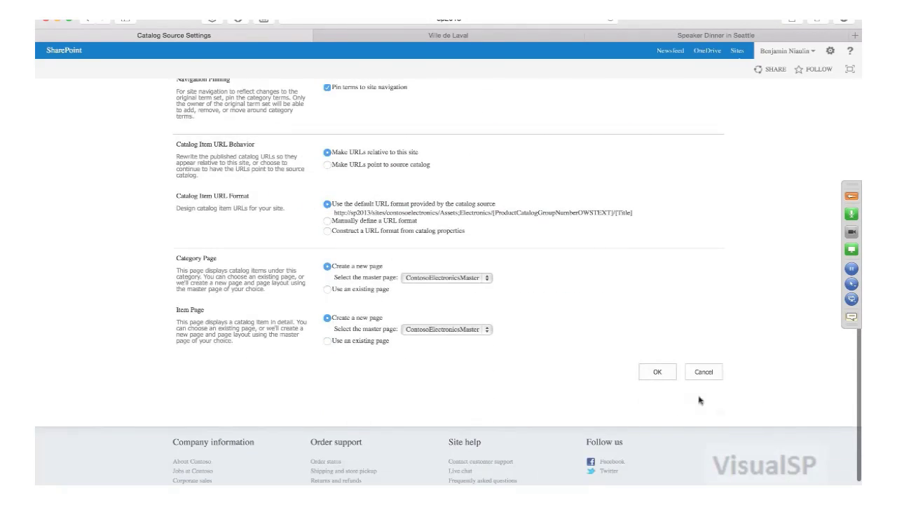
pyautogui.click(656, 373)
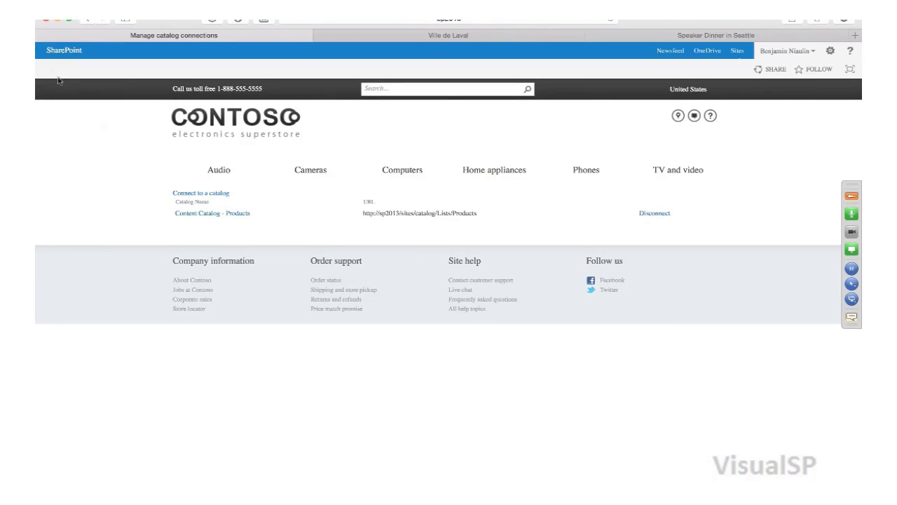
pyautogui.click(251, 123)
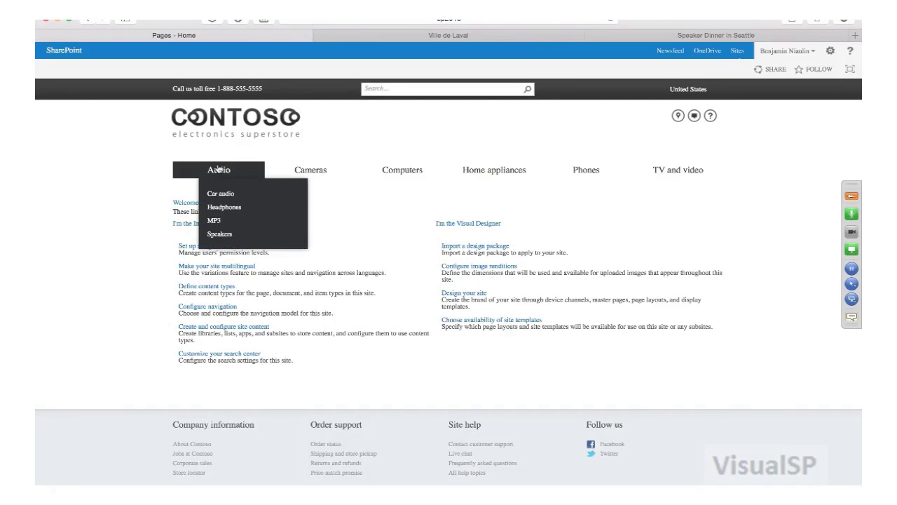
# - Open the Content Catalog's Products list from the followed sites in a new tab and examine the Item Category filter choices
pyautogui.moveTo(331, 171)
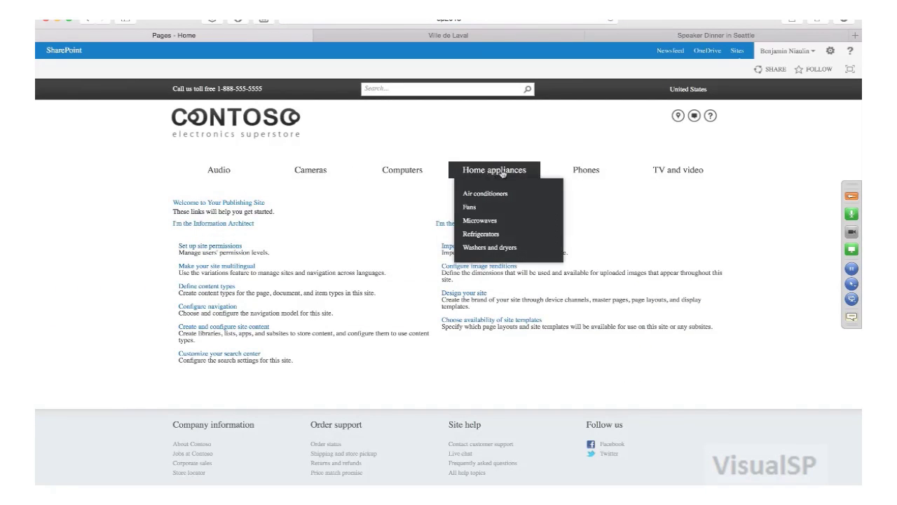
pyautogui.rightClick(743, 50)
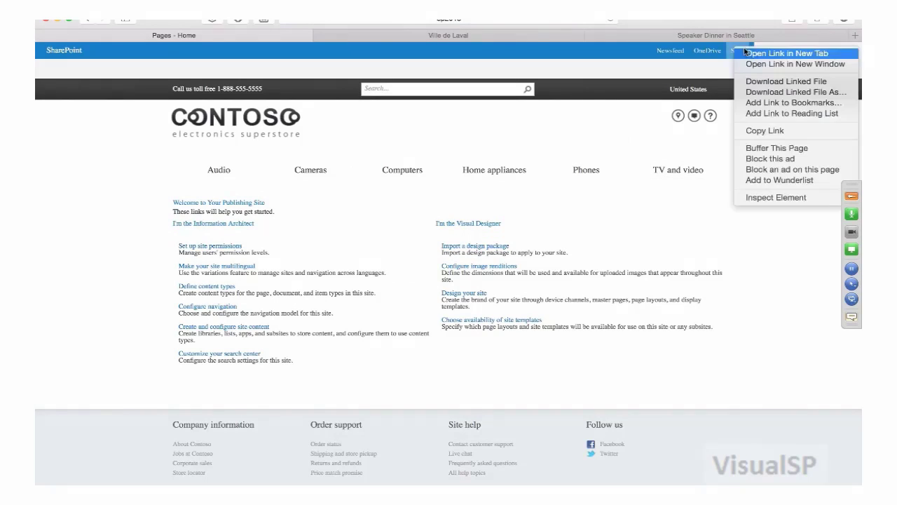
pyautogui.click(759, 54)
pyautogui.click(351, 35)
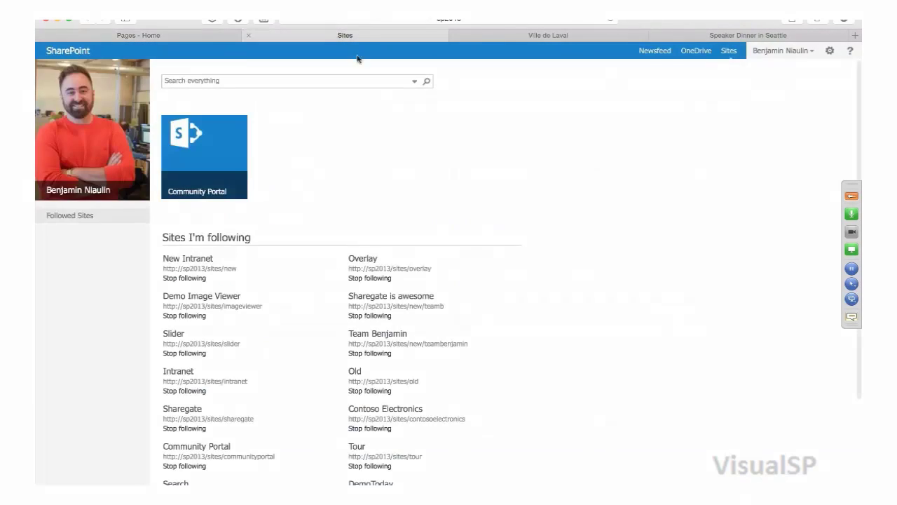
pyautogui.click(389, 398)
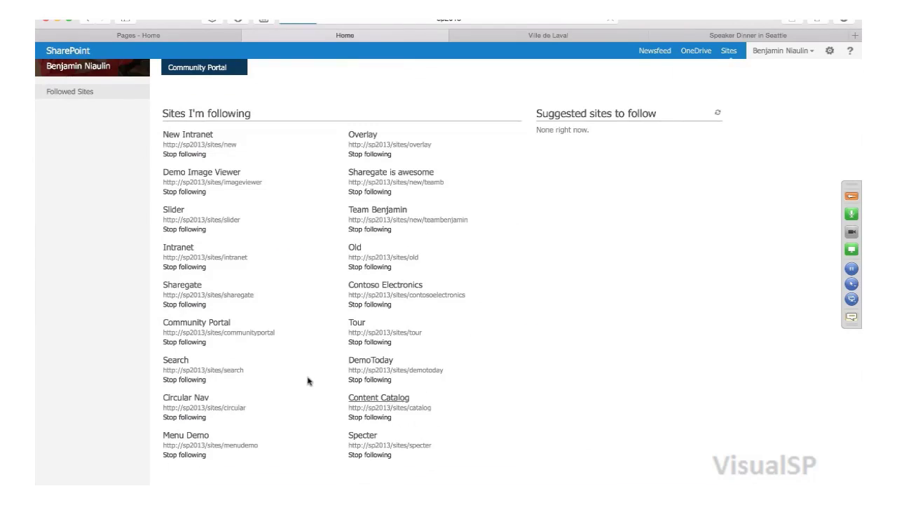
pyautogui.click(82, 197)
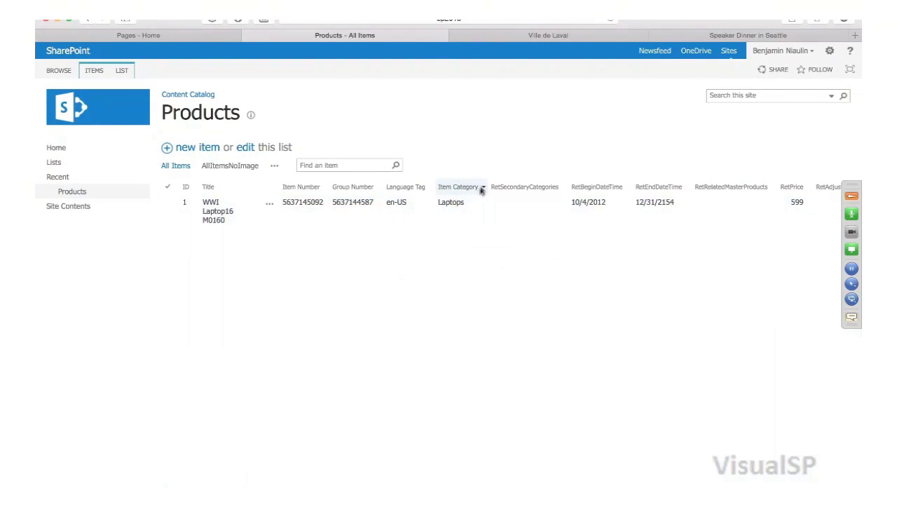
pyautogui.click(481, 185)
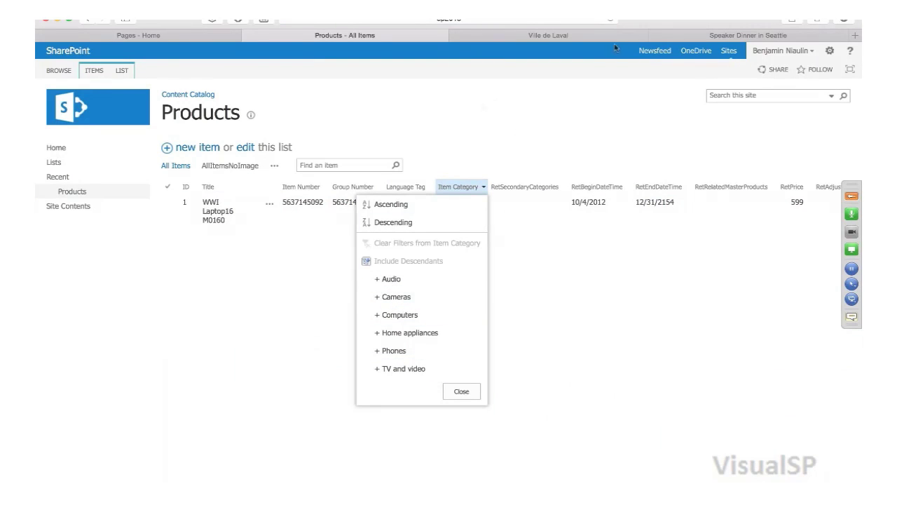
# - Return to the Contoso Electronics site and view its Audio, Cameras, Monitors and Computers accessories category pages
pyautogui.click(134, 35)
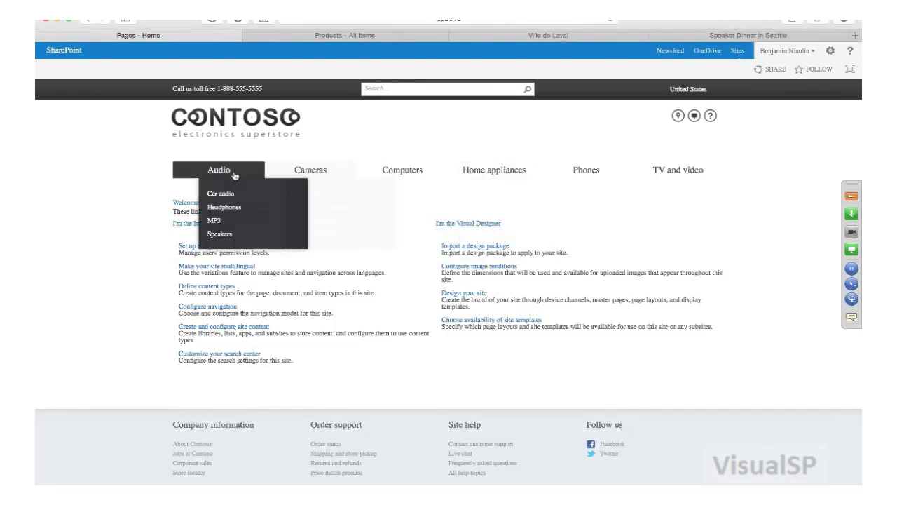
pyautogui.click(226, 173)
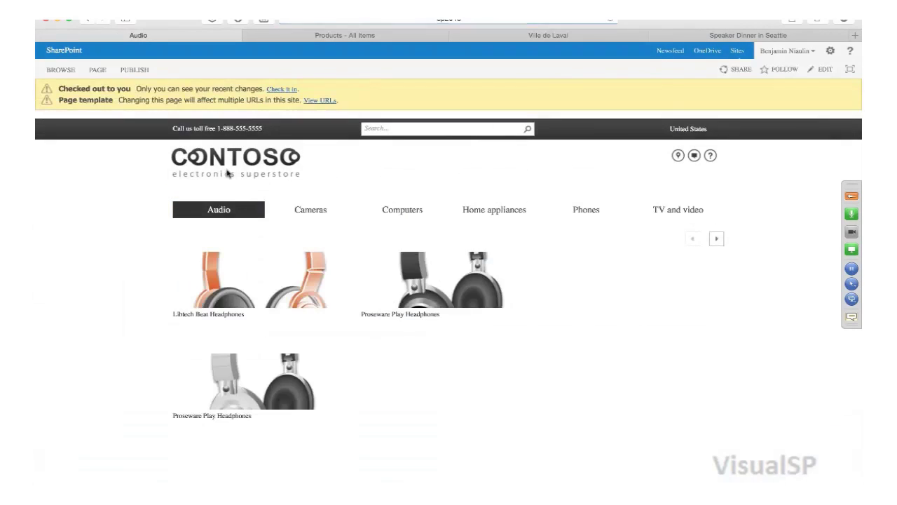
pyautogui.click(321, 213)
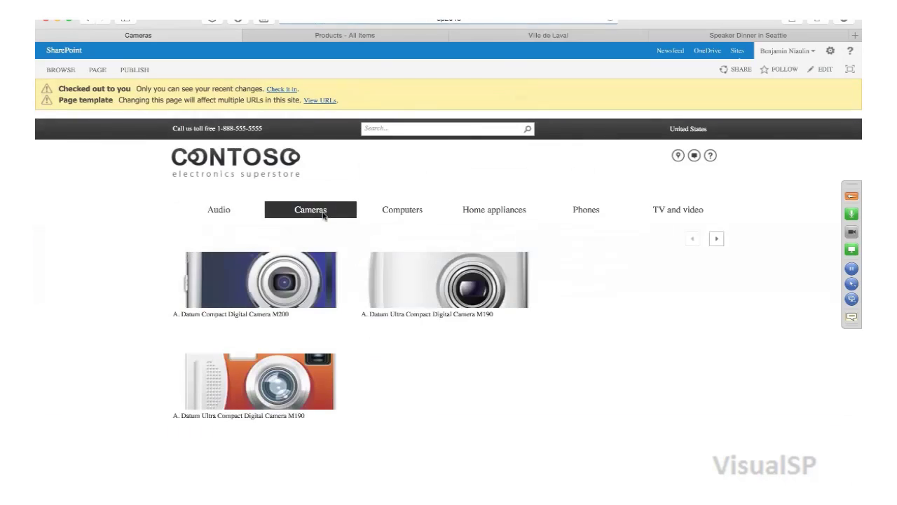
pyautogui.moveTo(385, 215)
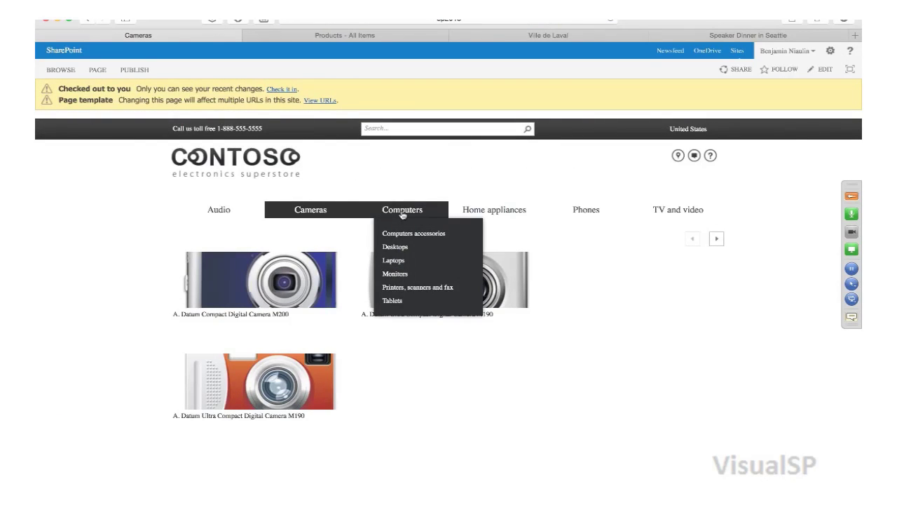
pyautogui.click(394, 273)
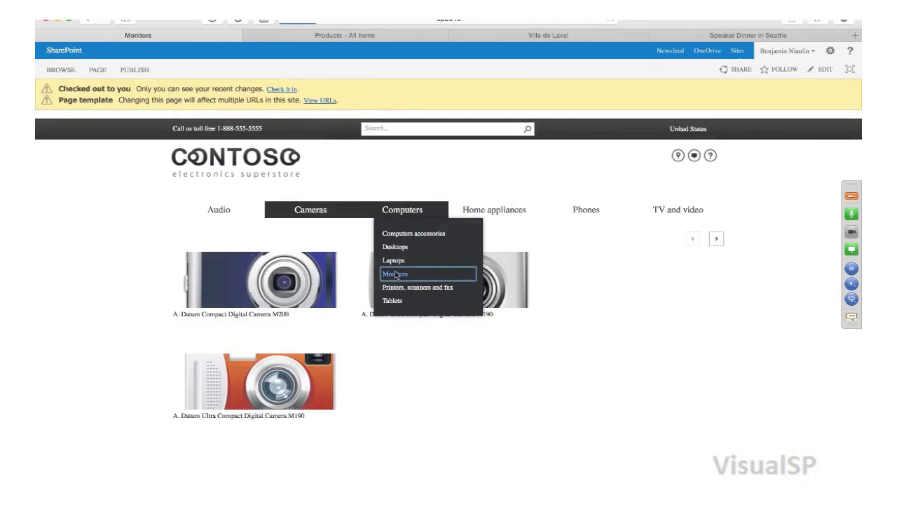
pyautogui.click(413, 233)
# - View the Microwaves and Refrigerators pages under Home appliances, the Phones page and its Smart phones subcategory
pyautogui.moveTo(503, 217)
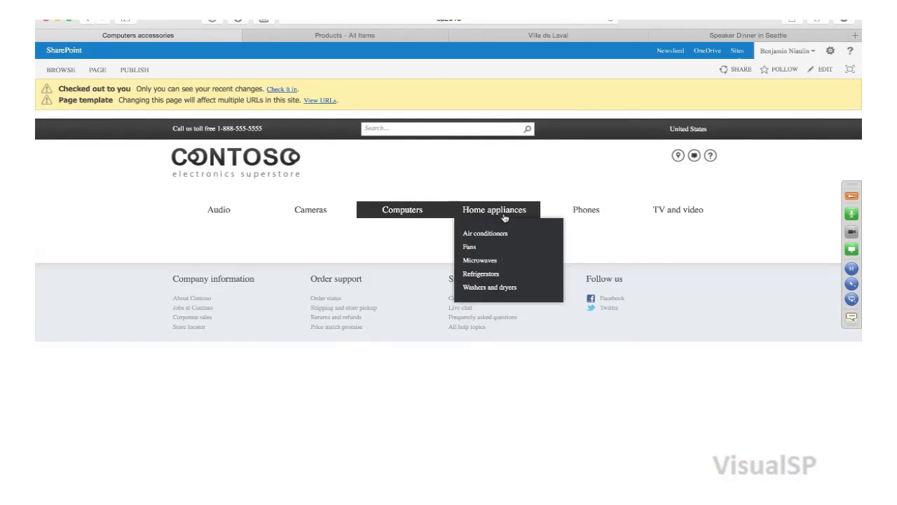
pyautogui.click(491, 260)
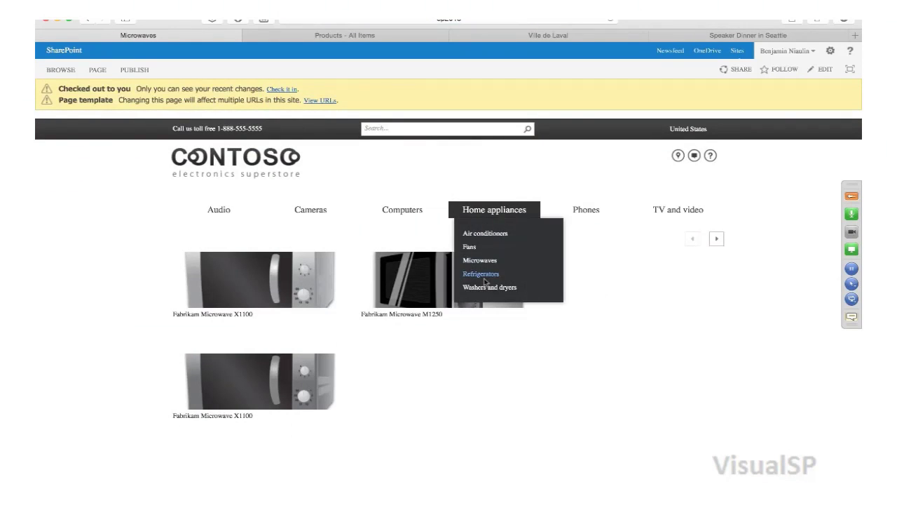
pyautogui.click(482, 273)
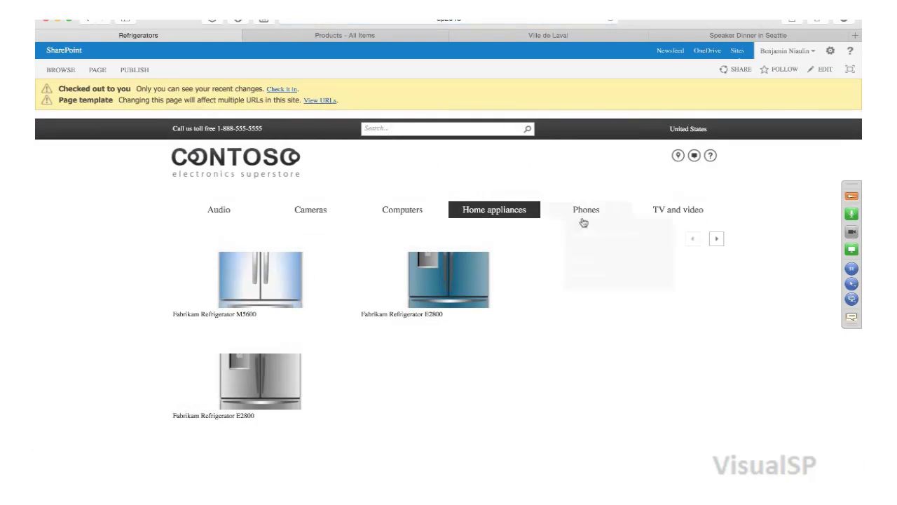
pyautogui.click(588, 209)
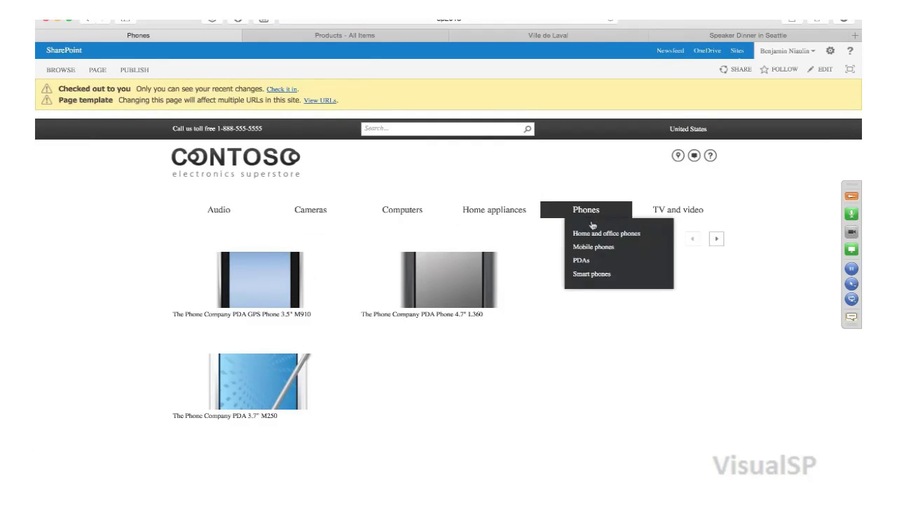
pyautogui.click(587, 275)
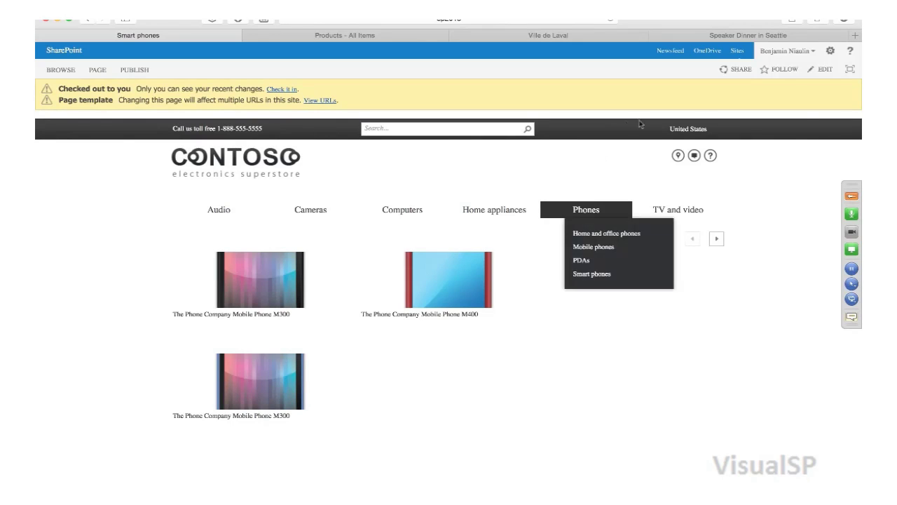
# - Edit the page template behind the Smart phones page and compare its product web part with the Products list in the catalog
pyautogui.click(826, 71)
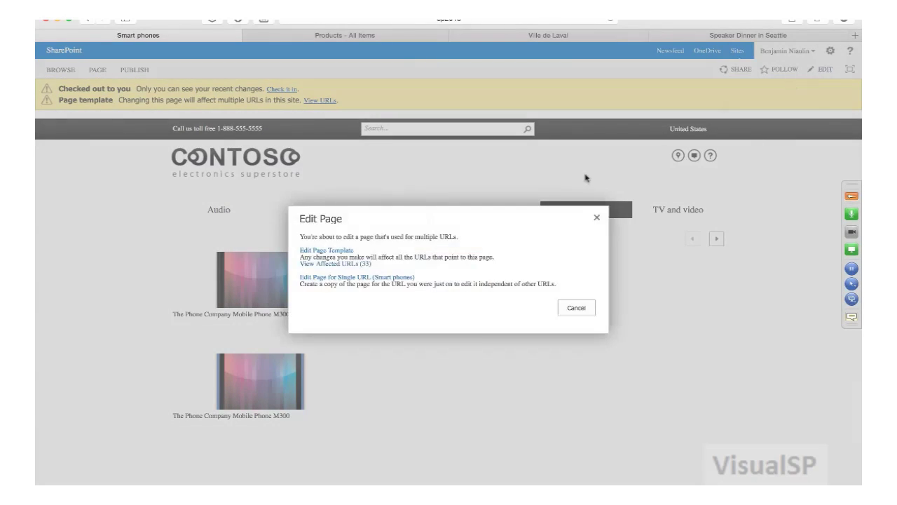
pyautogui.click(335, 251)
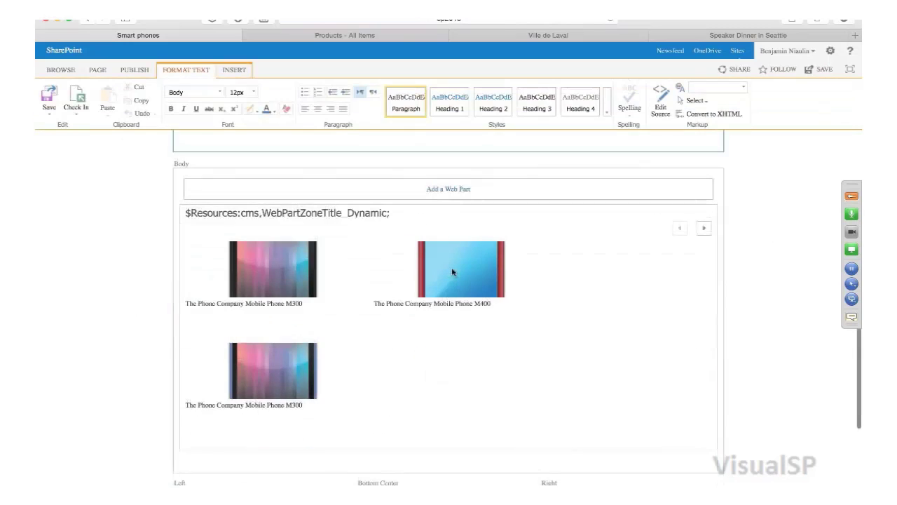
pyautogui.scroll(3, 424, 294)
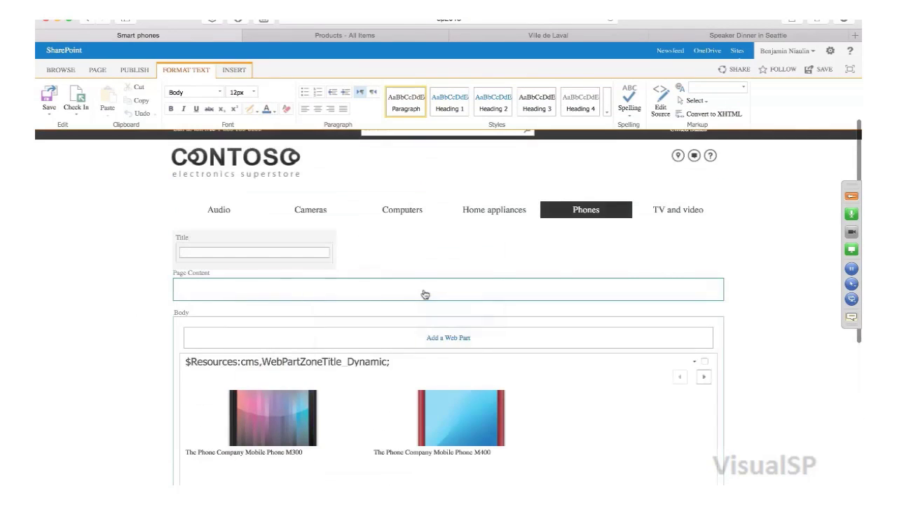
pyautogui.moveTo(330, 211)
pyautogui.moveTo(503, 210)
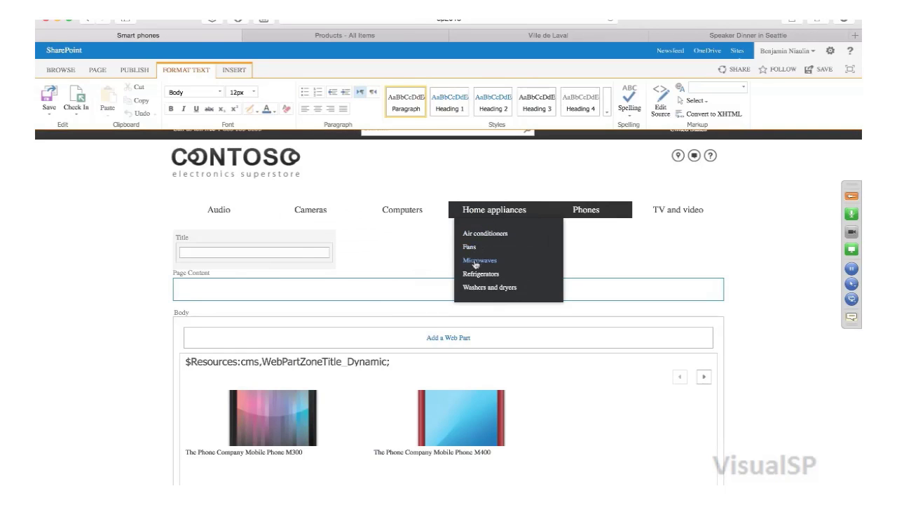
pyautogui.moveTo(387, 210)
pyautogui.scroll(-3, 386, 210)
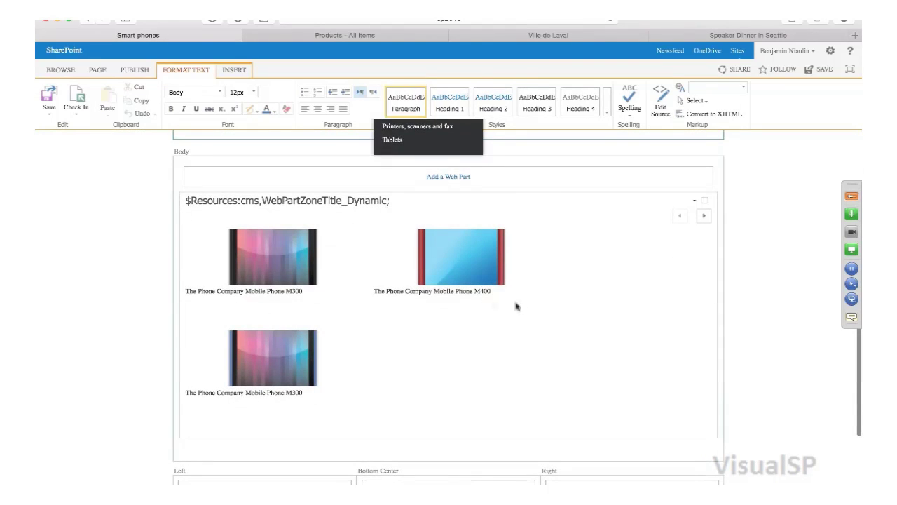
pyautogui.click(314, 39)
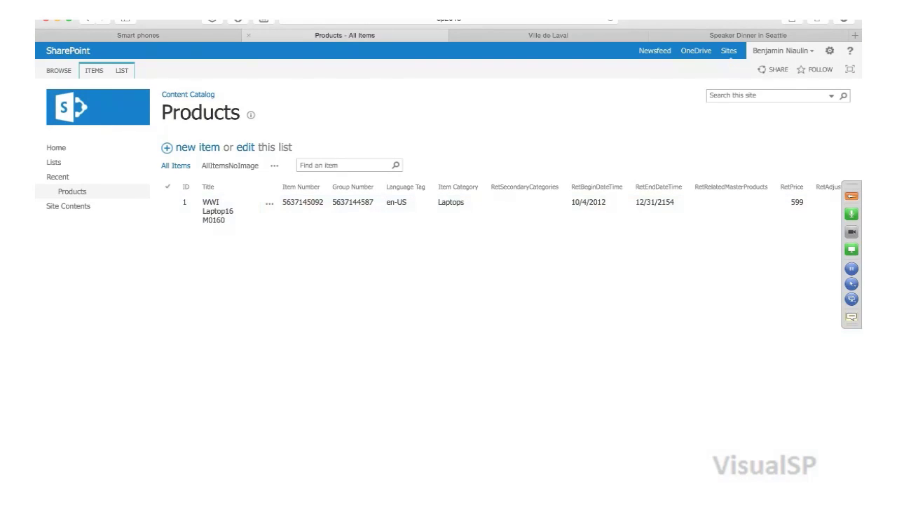
pyautogui.click(103, 33)
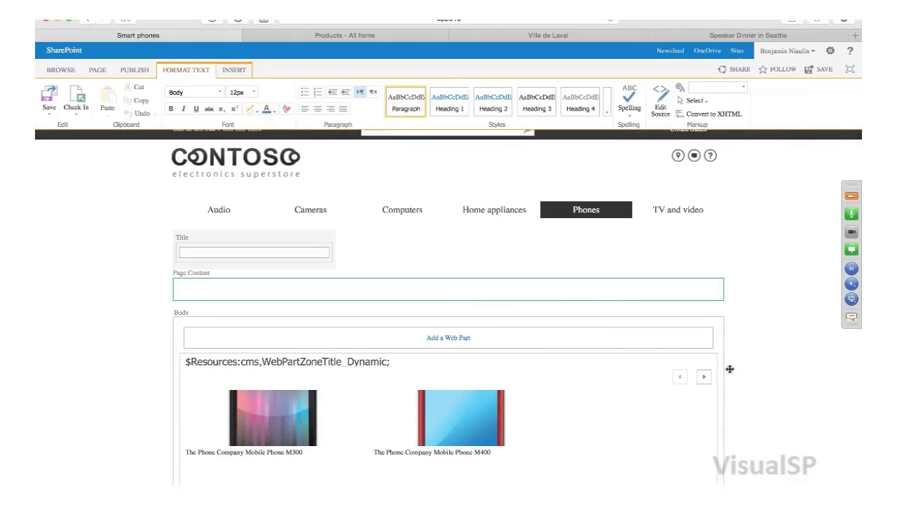
# - Edit the dynamic product web part and set its control display template to "Infinite Scrolling - FINISHED"
pyautogui.click(693, 363)
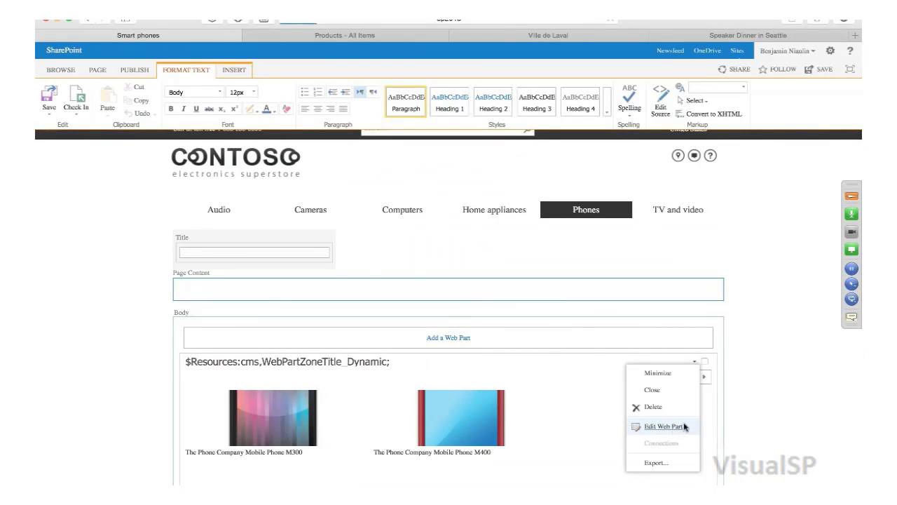
pyautogui.click(663, 426)
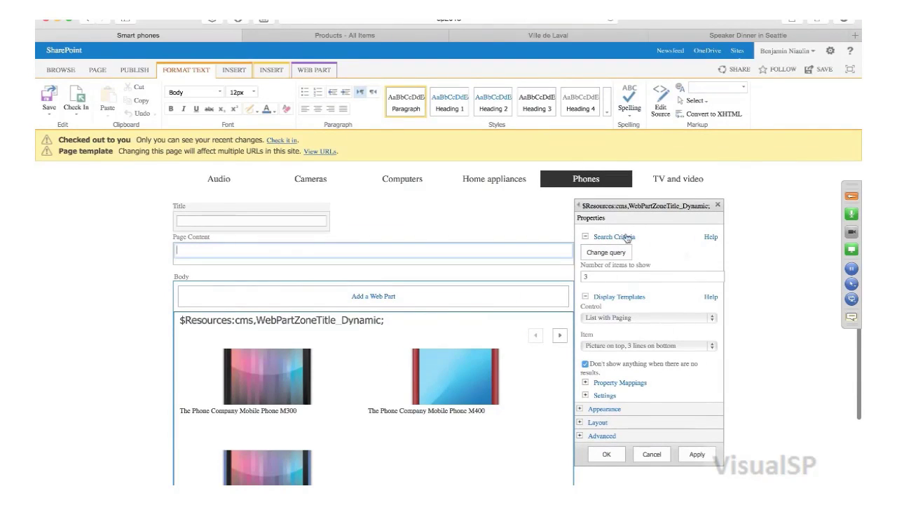
pyautogui.click(633, 319)
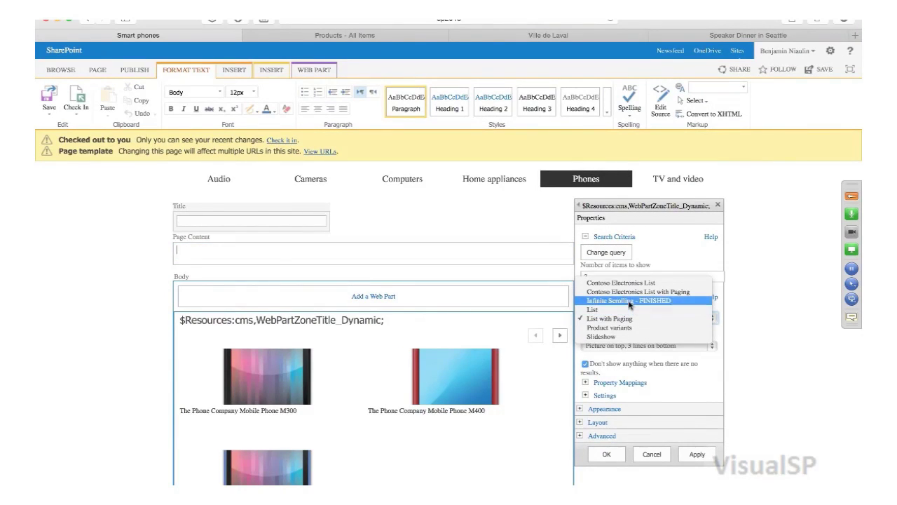
pyautogui.click(625, 303)
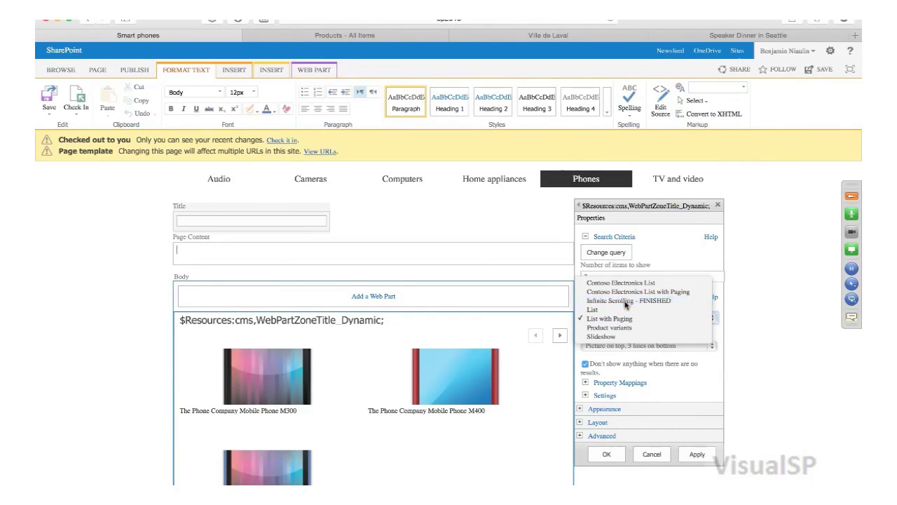
# - Review the item display templates, keep "Picture on top, 3 lines on bottom", accept the web part properties and save the page
pyautogui.click(622, 346)
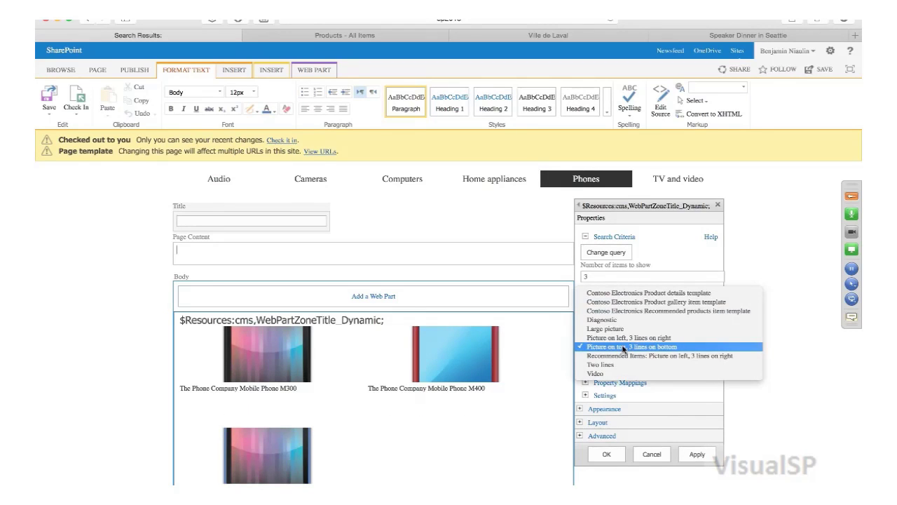
pyautogui.click(783, 369)
pyautogui.click(636, 347)
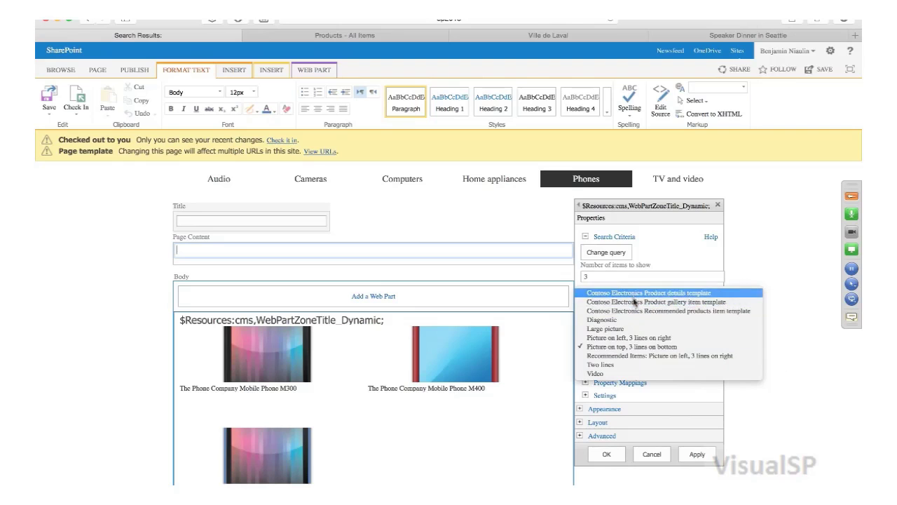
pyautogui.click(785, 328)
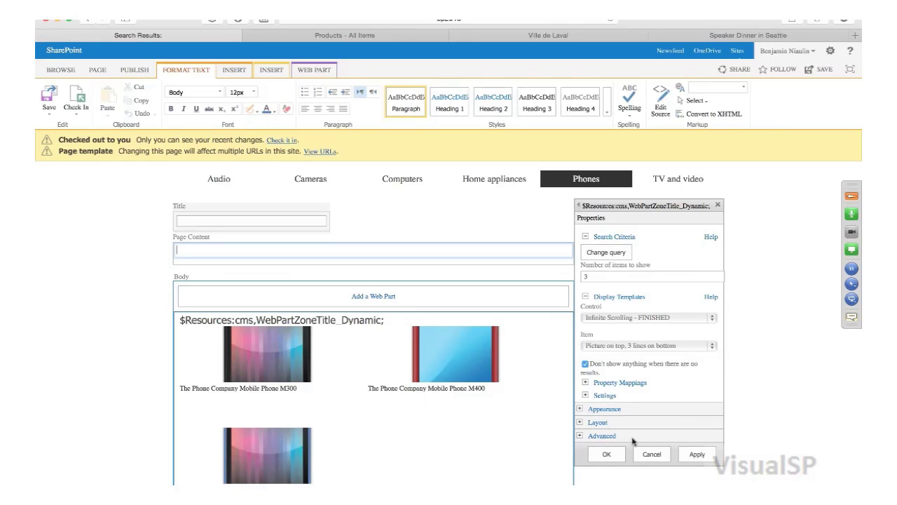
pyautogui.click(606, 454)
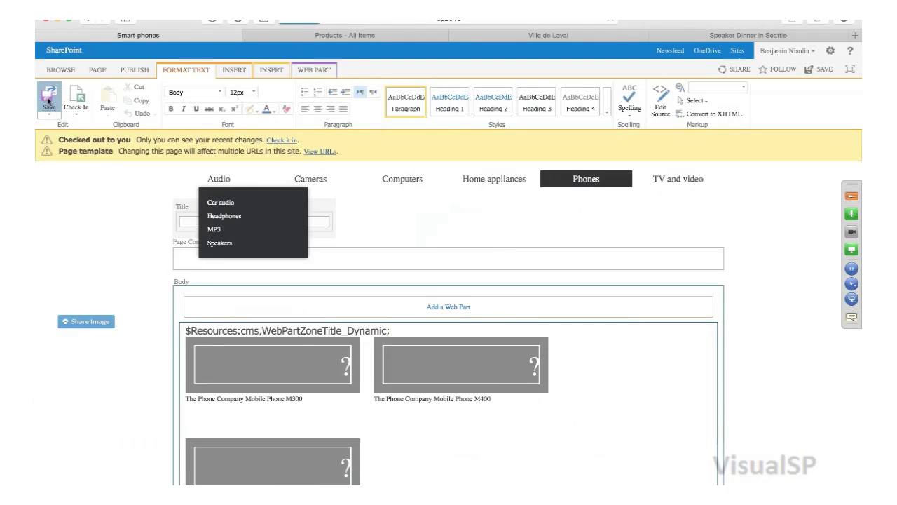
pyautogui.click(49, 101)
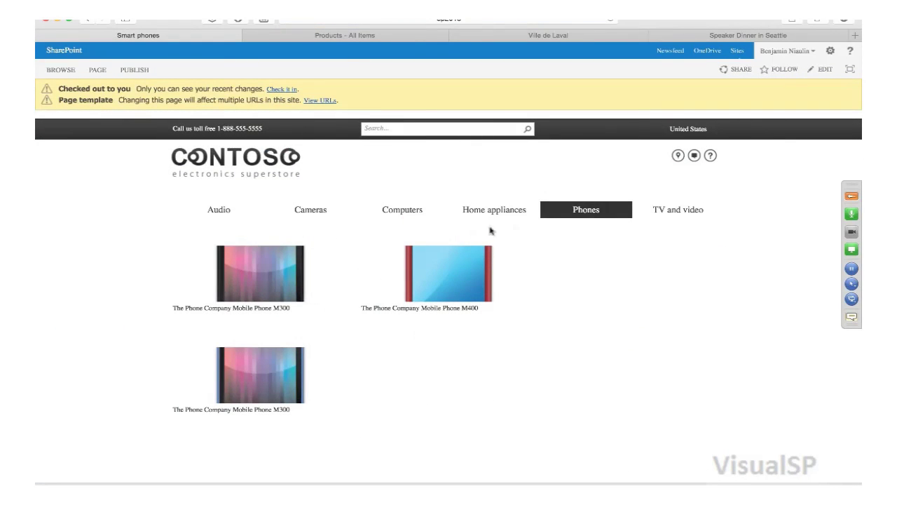
# - View the Computers and Digital SLR cameras category pages and open the item page of the Contoso SLR Camera X358
pyautogui.click(586, 210)
pyautogui.click(359, 210)
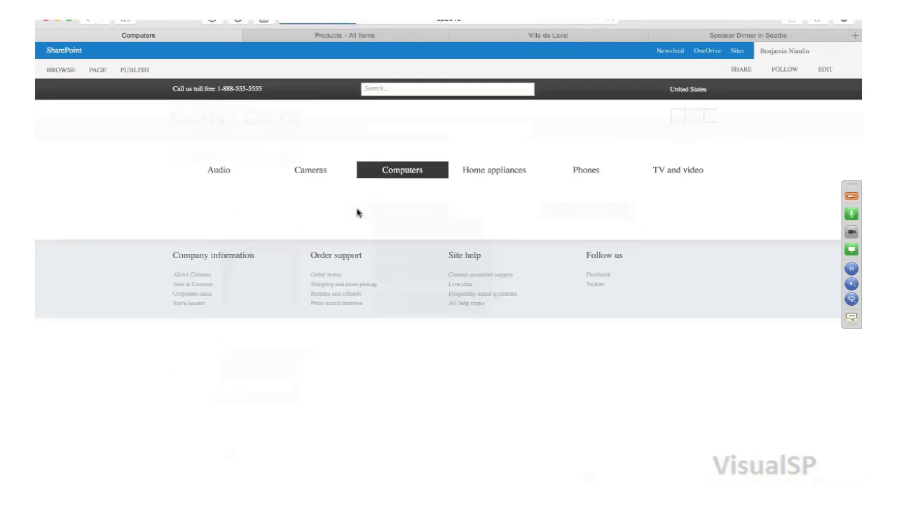
pyautogui.click(322, 274)
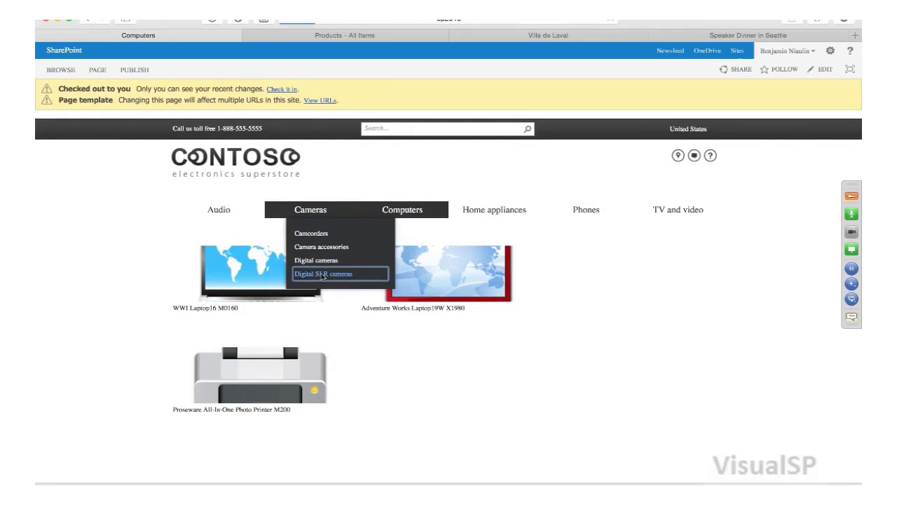
pyautogui.click(440, 284)
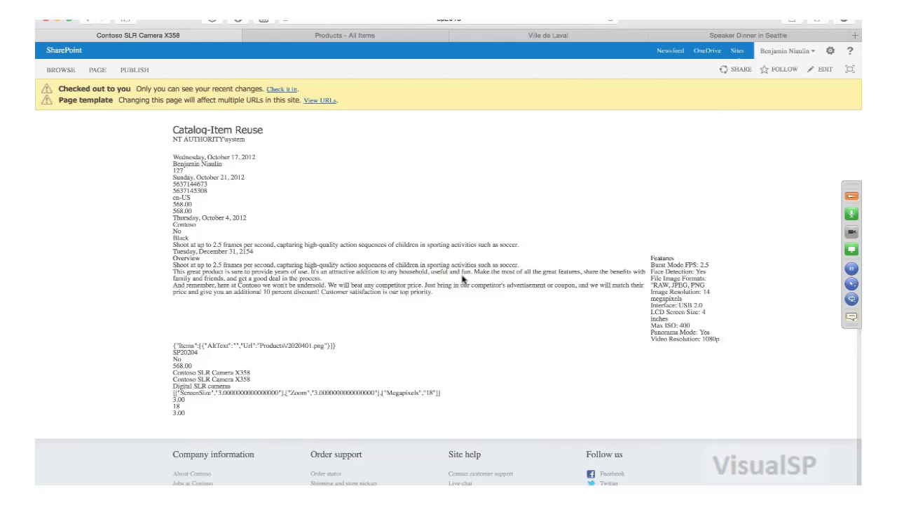
# - Examine the product fields on the Contoso SLR Camera X358 item page, highlighting the person's name and the description lines above the overview
pyautogui.scroll(2, 461, 279)
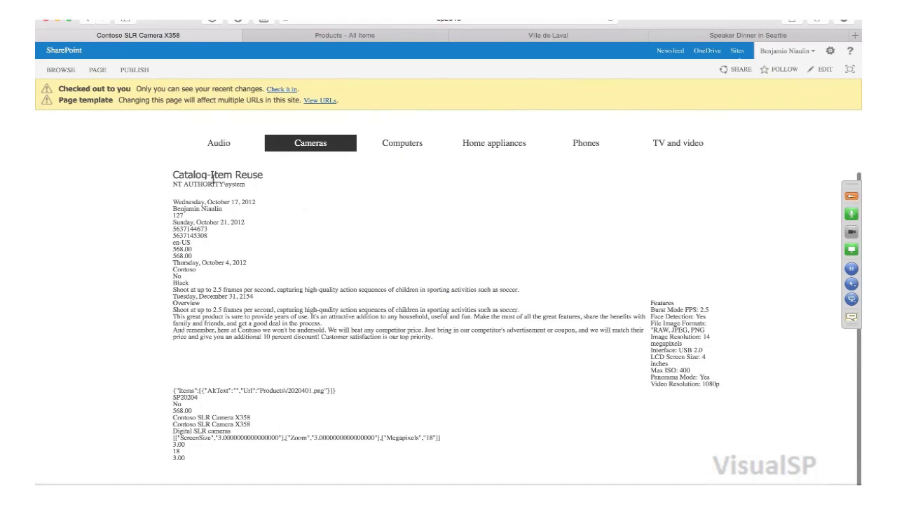
pyautogui.moveTo(175, 206); pyautogui.dragTo(244, 210)
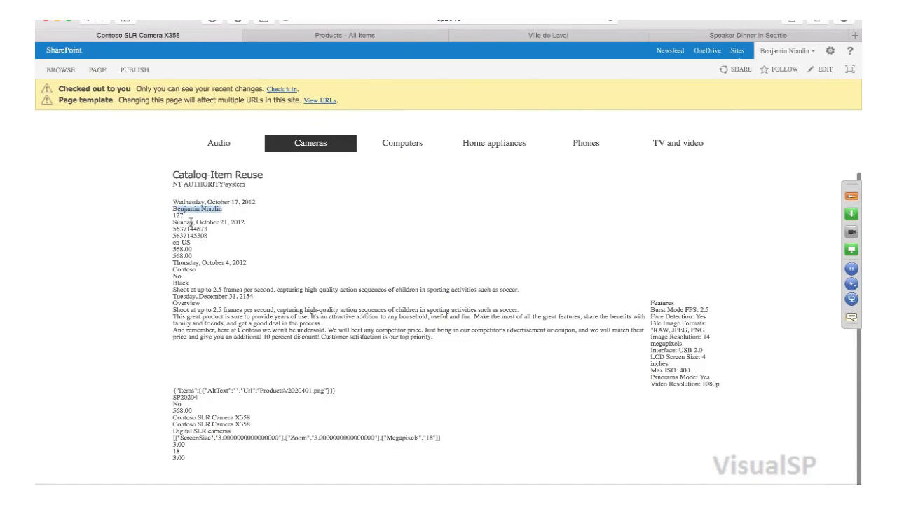
pyautogui.moveTo(171, 275); pyautogui.dragTo(278, 304)
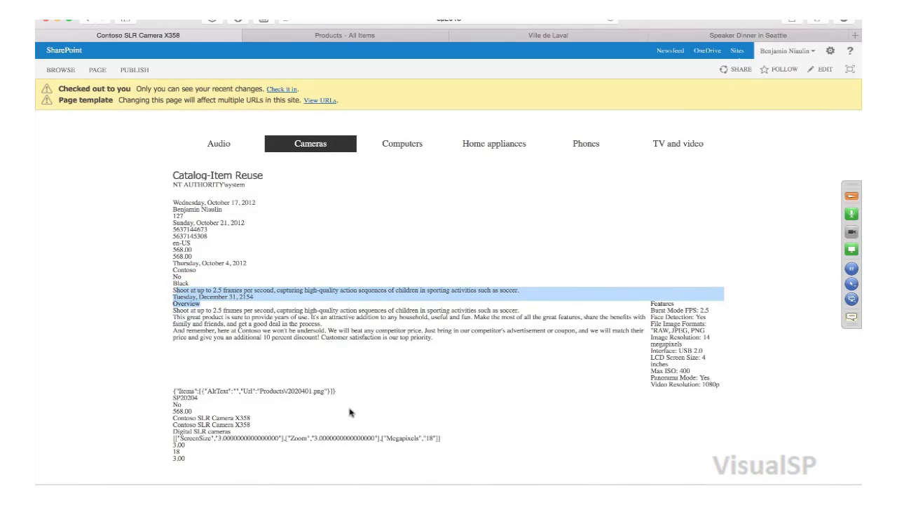
# - Inspect the full URL of the camera's item page, highlight its closing item number and product name segments, and return to the page
pyautogui.click(476, 21)
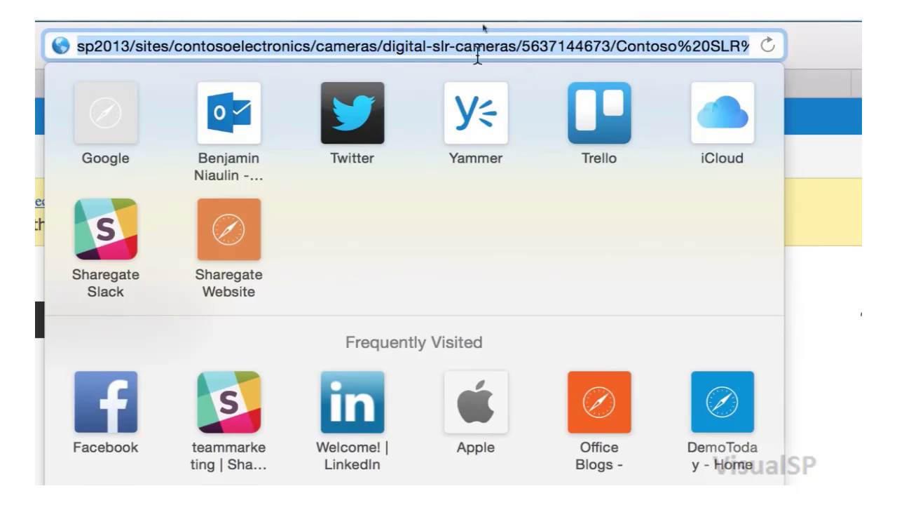
pyautogui.click(532, 48)
pyautogui.moveTo(522, 46); pyautogui.dragTo(843, 46)
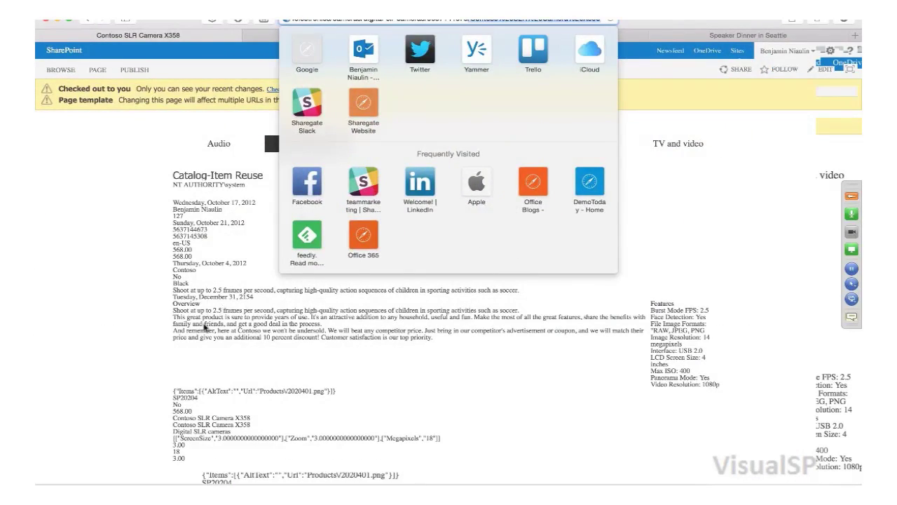
pyautogui.click(204, 327)
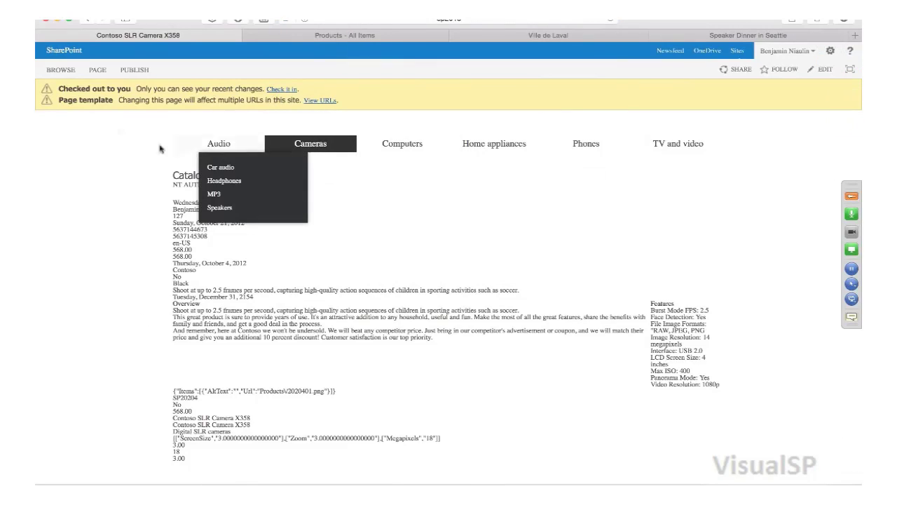
pyautogui.moveTo(494, 143)
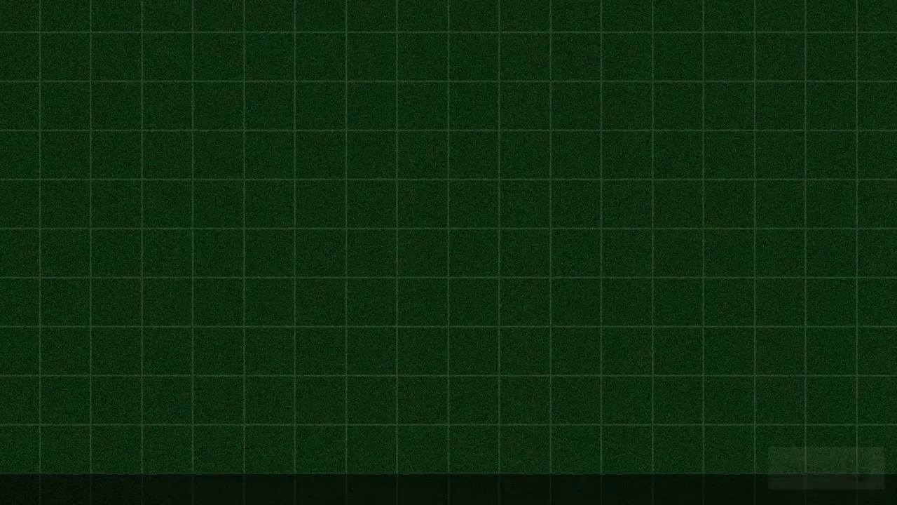